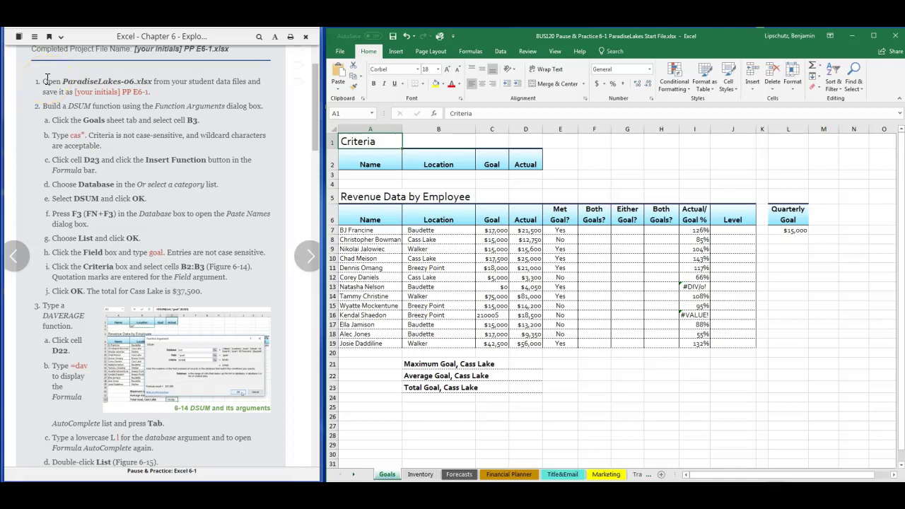
Step: Scroll through the instructions document to review the task
click(201, 138)
scroll(202, 138, up, 1)
scroll(202, 139, up, 3)
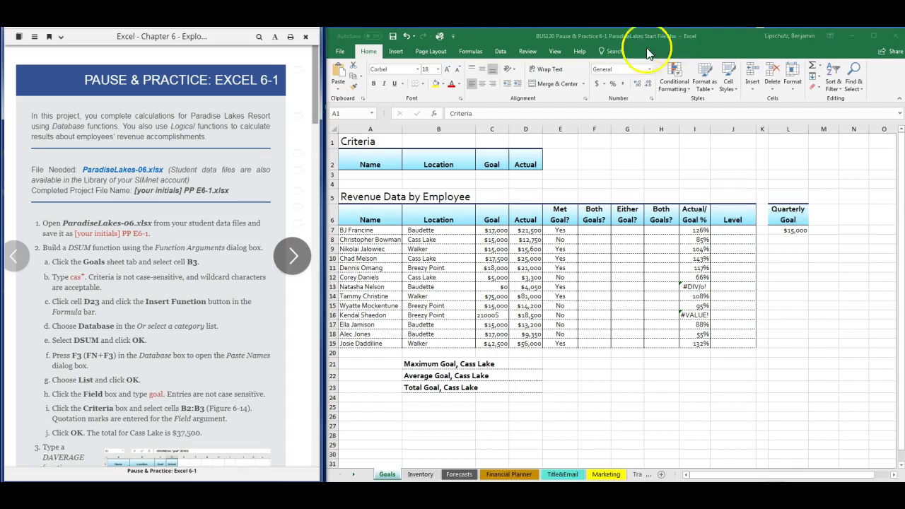
scroll(274, 129, down, 1)
scroll(274, 125, down, 5)
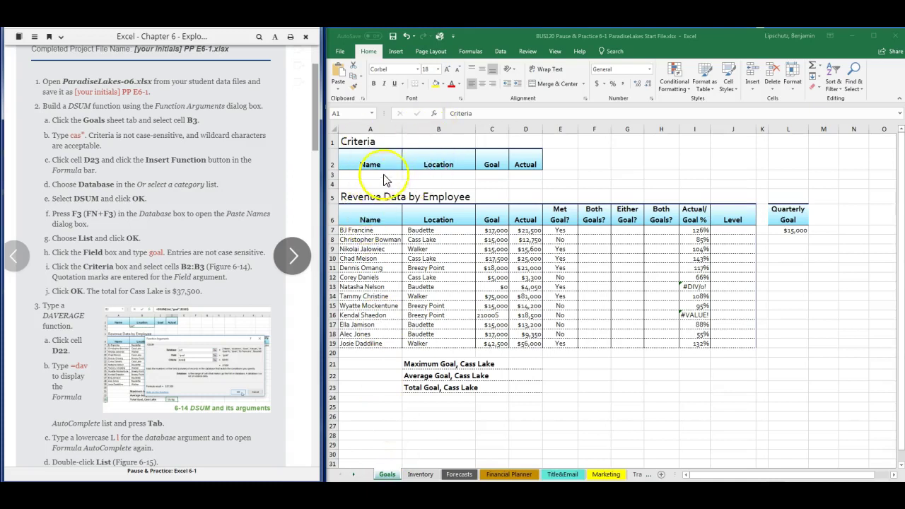
Step: Enter the Location criterion cas* in cell B3 of the Goals sheet
click(422, 173)
click(428, 174)
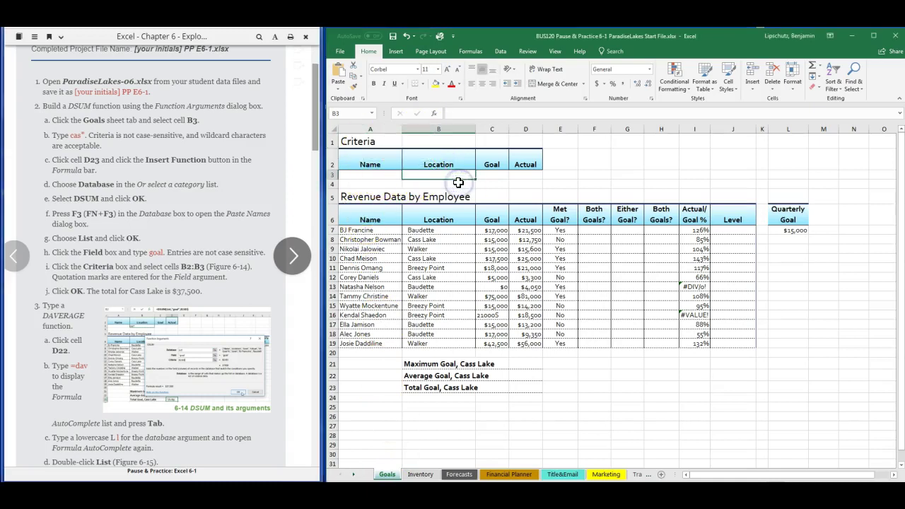
text(cas*)
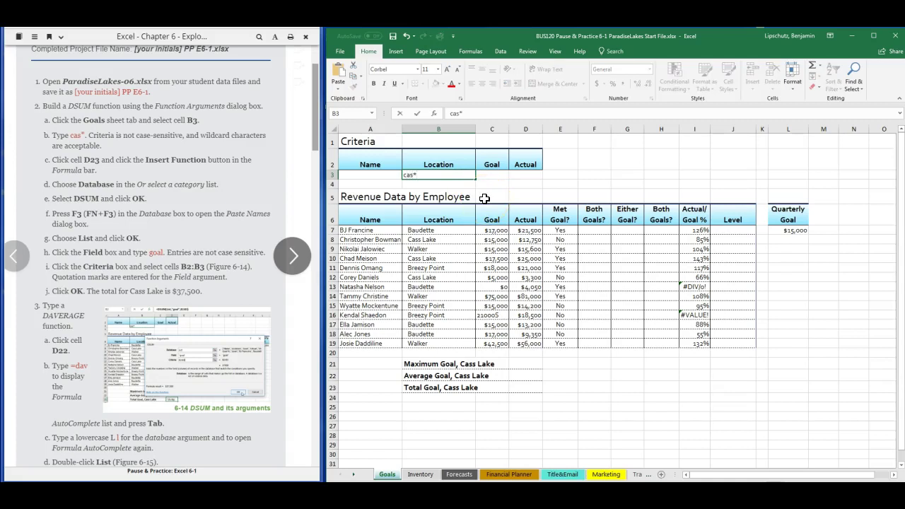
key(Return)
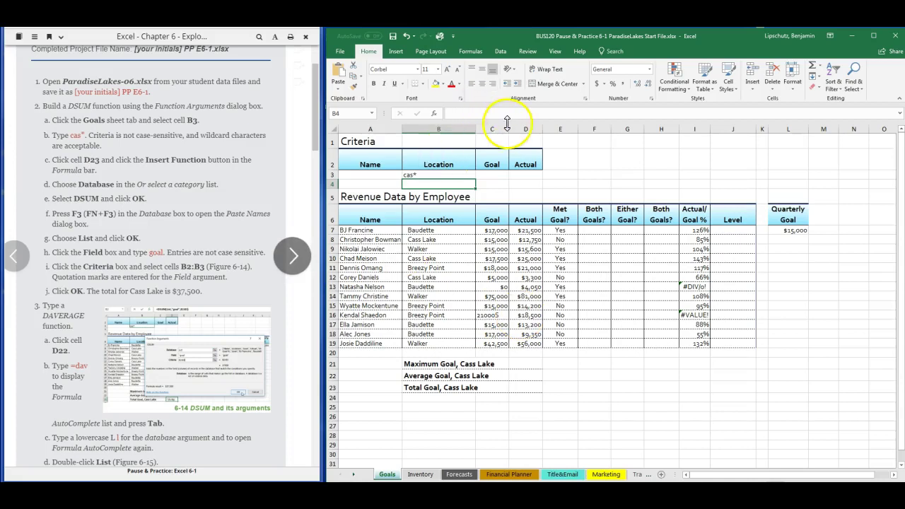
Step: Insert the DSUM function from the Database category into cell D23
click(525, 388)
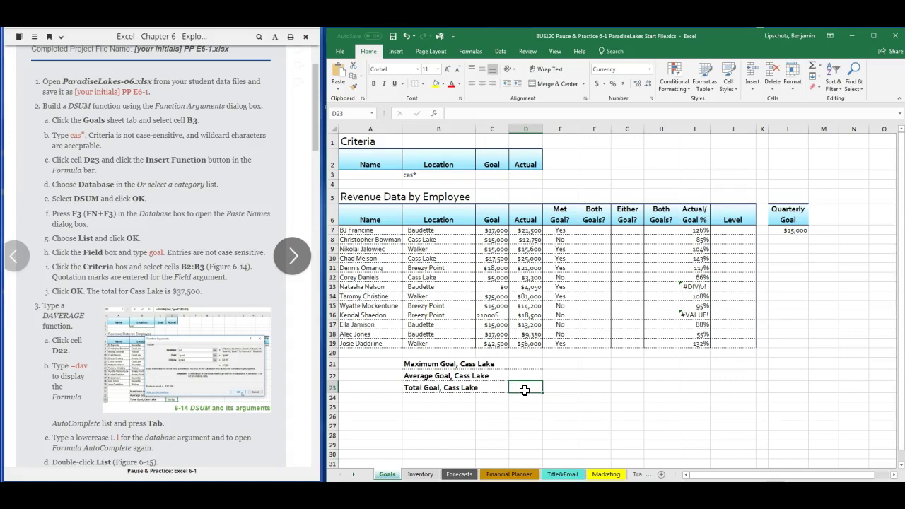
click(471, 50)
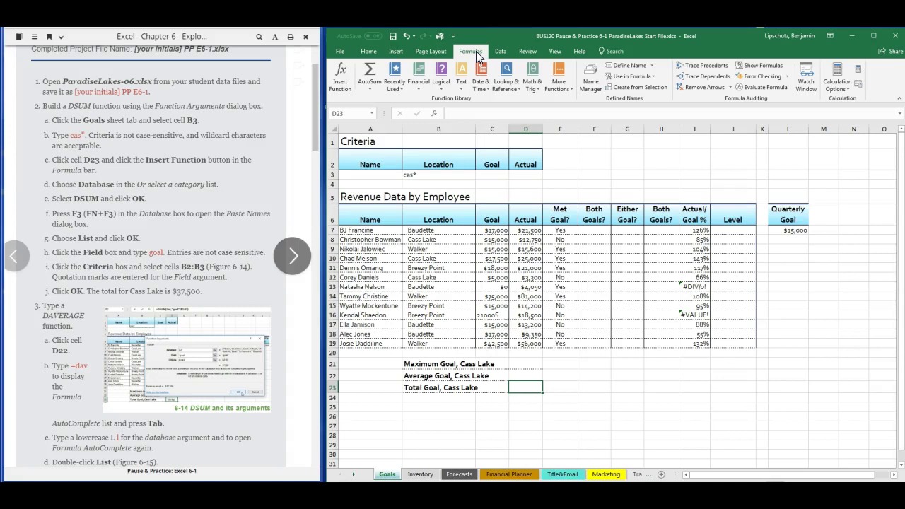
click(342, 85)
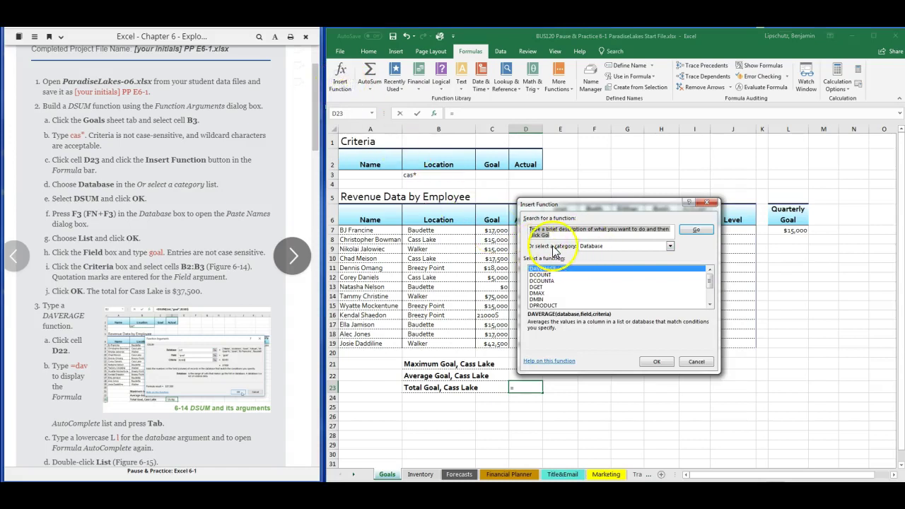
click(670, 246)
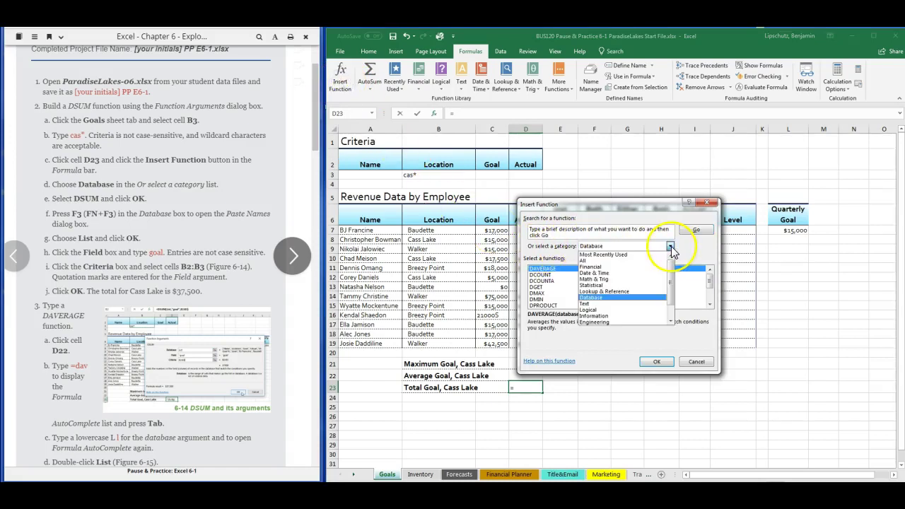
click(613, 301)
scroll(571, 285, down, 1)
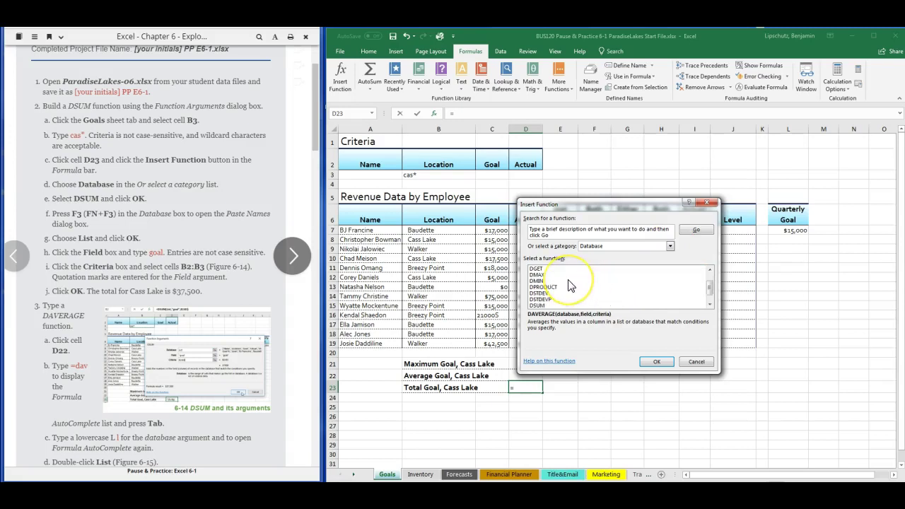
click(544, 306)
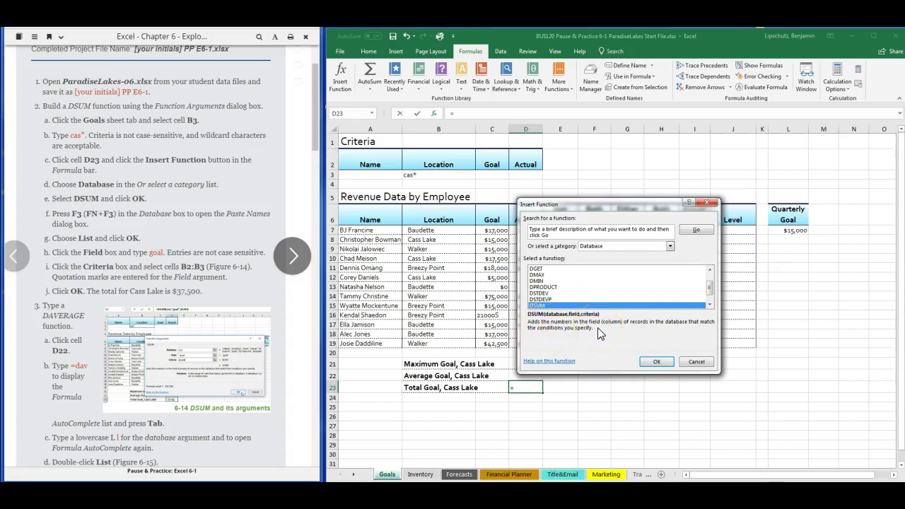
click(656, 363)
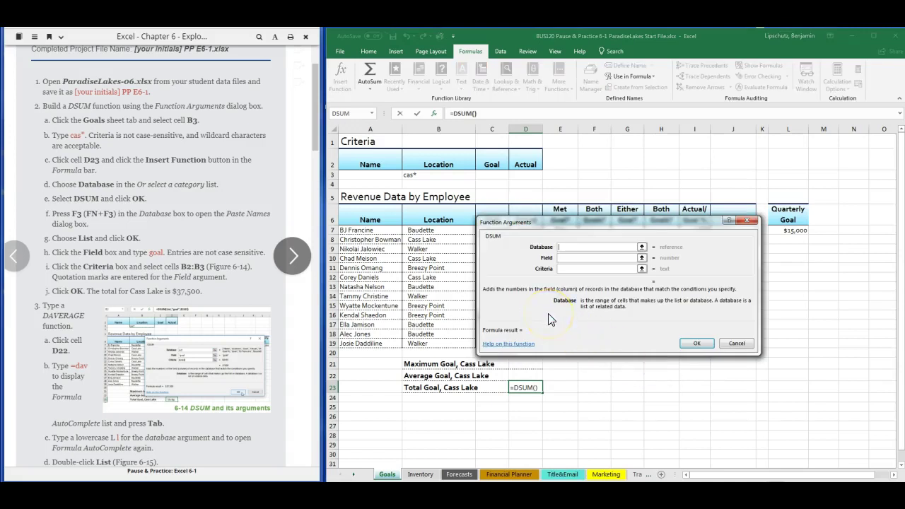
Step: Set the DSUM Database argument to the named range List via Paste Name (F3)
click(612, 247)
click(645, 225)
drag(646, 224, 723, 194)
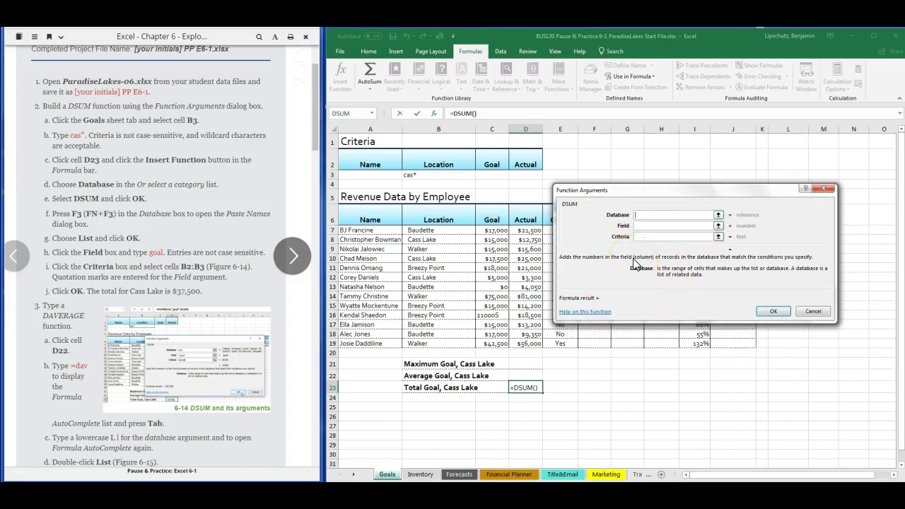
key(F3)
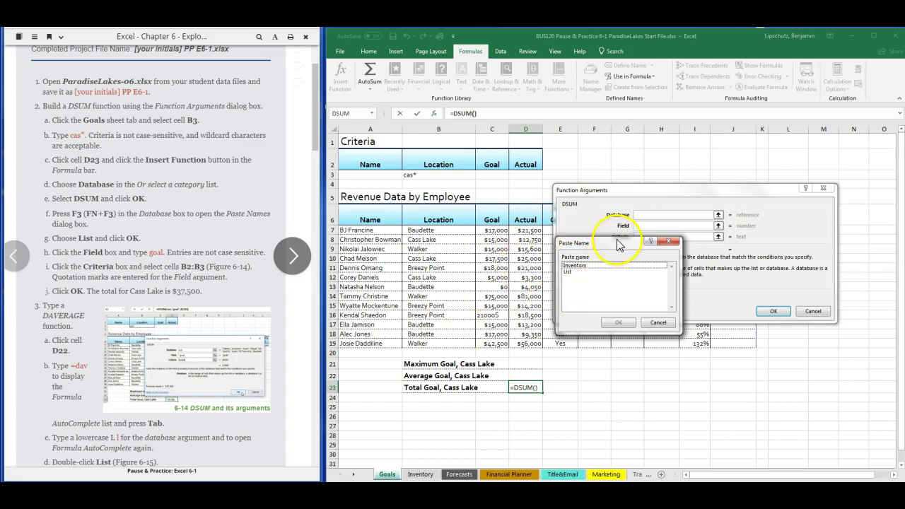
drag(618, 244, 622, 343)
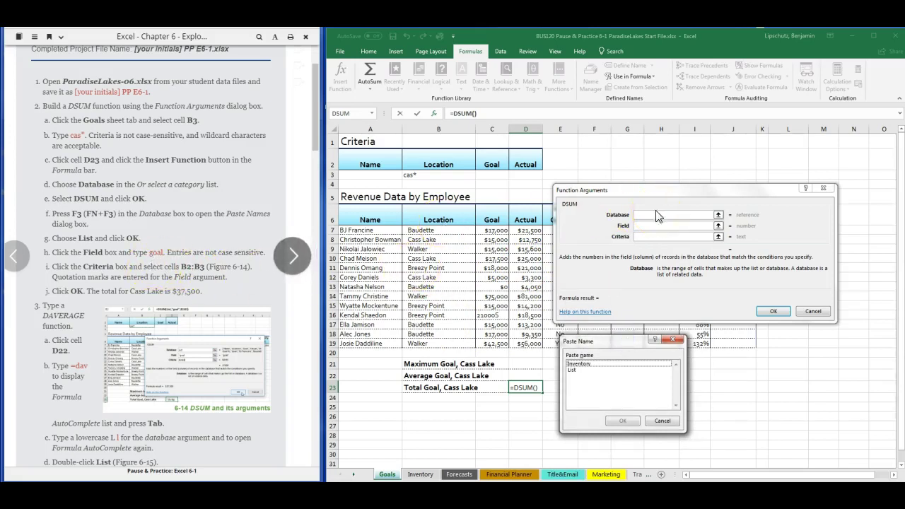
click(586, 370)
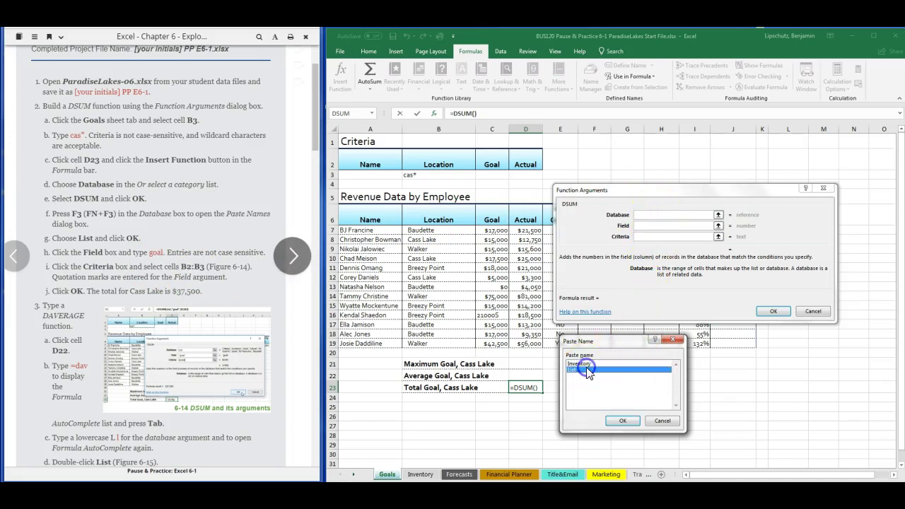
click(623, 421)
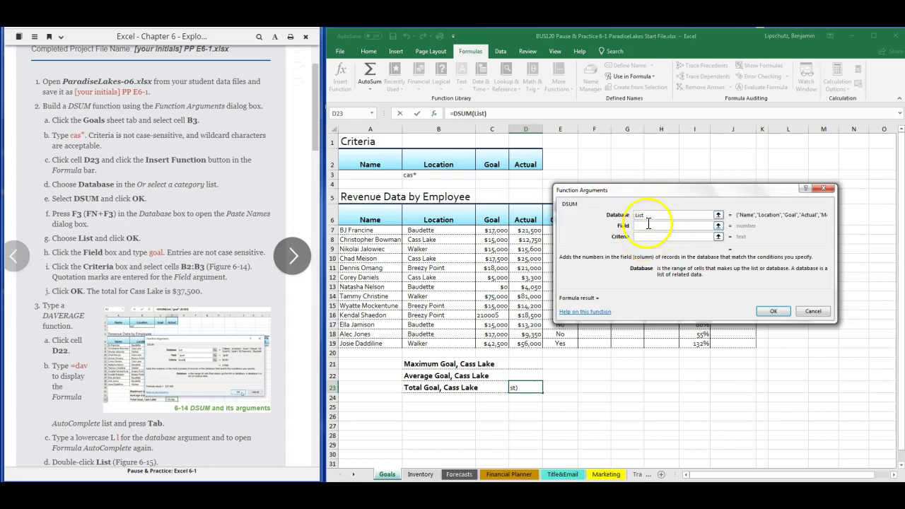
Step: Set Field to "goal" and Criteria to B2:B3, completing =DSUM(List,"goal",B2:B3) for $37,500
click(651, 225)
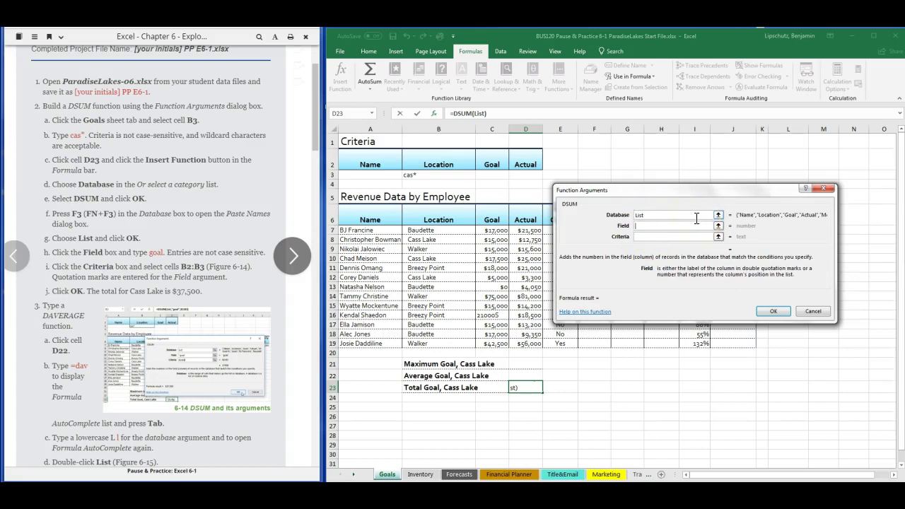
text(goal)
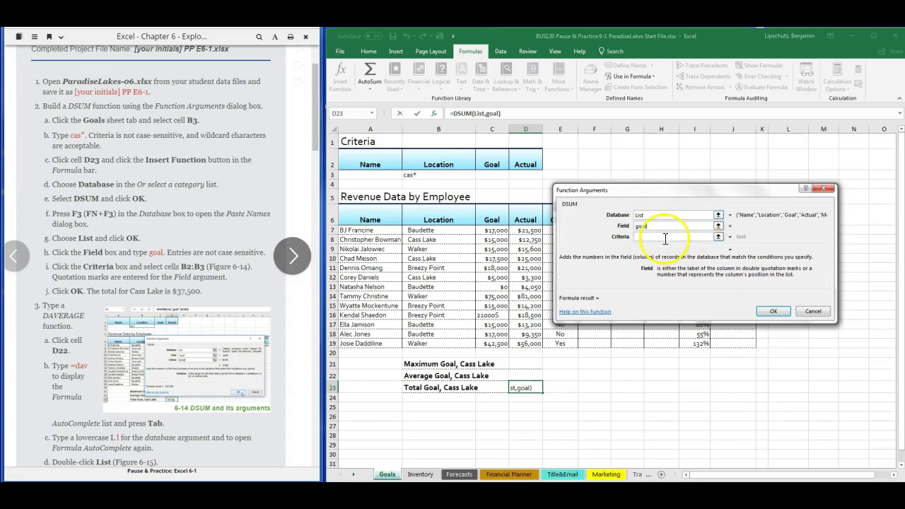
click(654, 236)
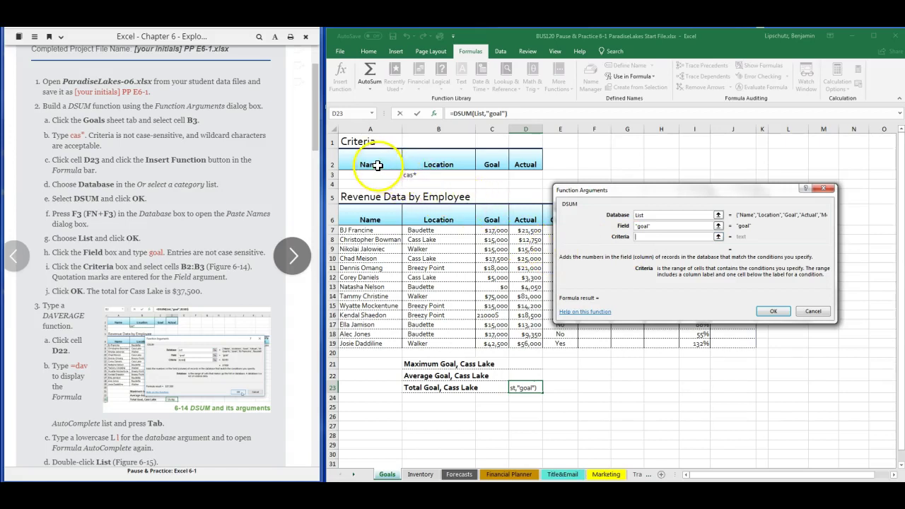
drag(437, 162, 438, 175)
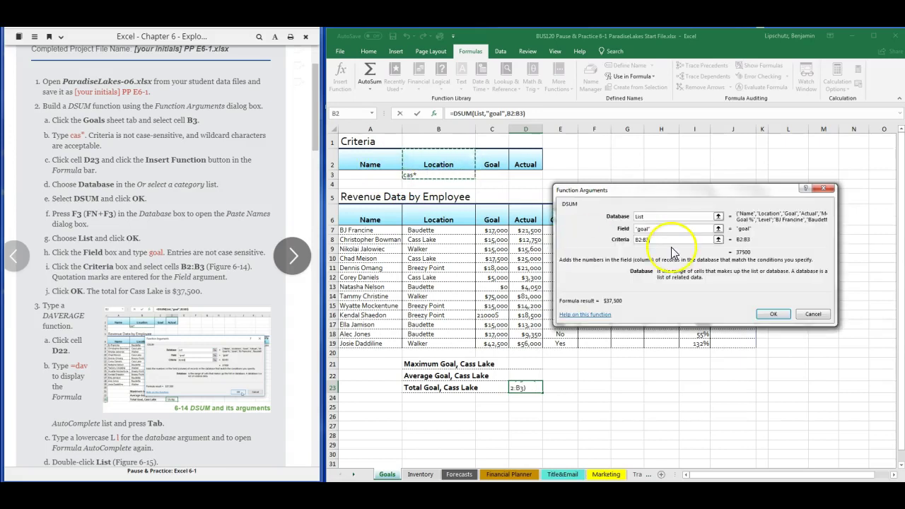
click(781, 314)
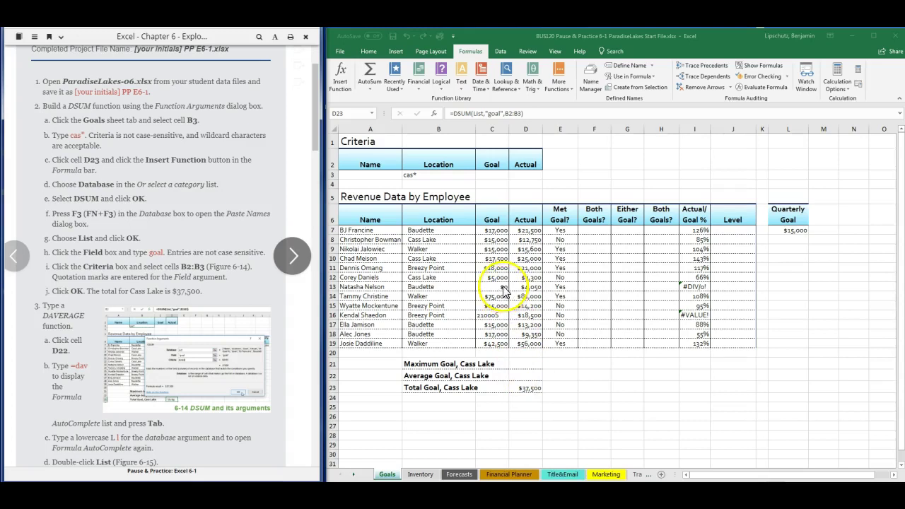
click(525, 388)
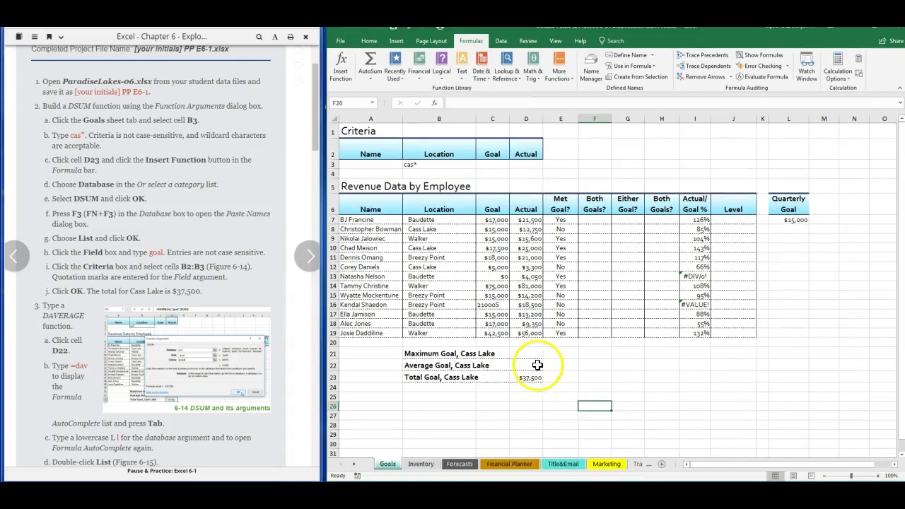
click(531, 376)
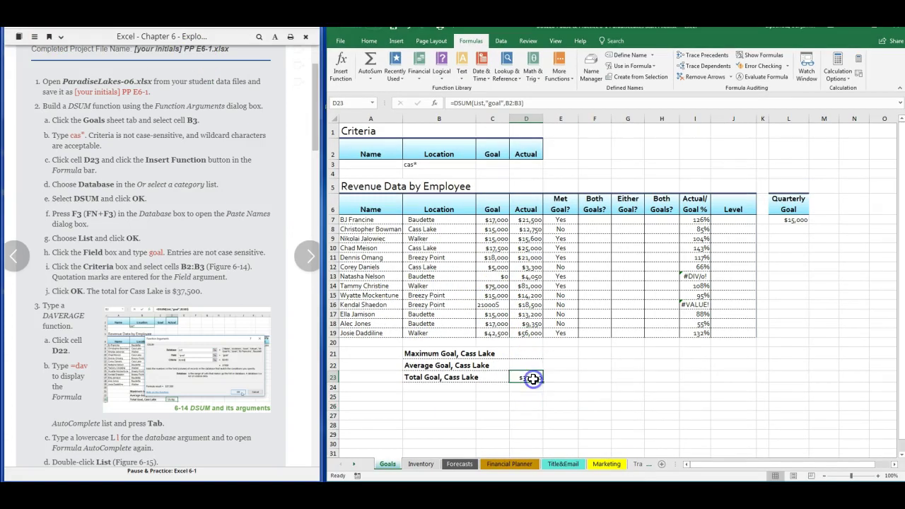
click(493, 229)
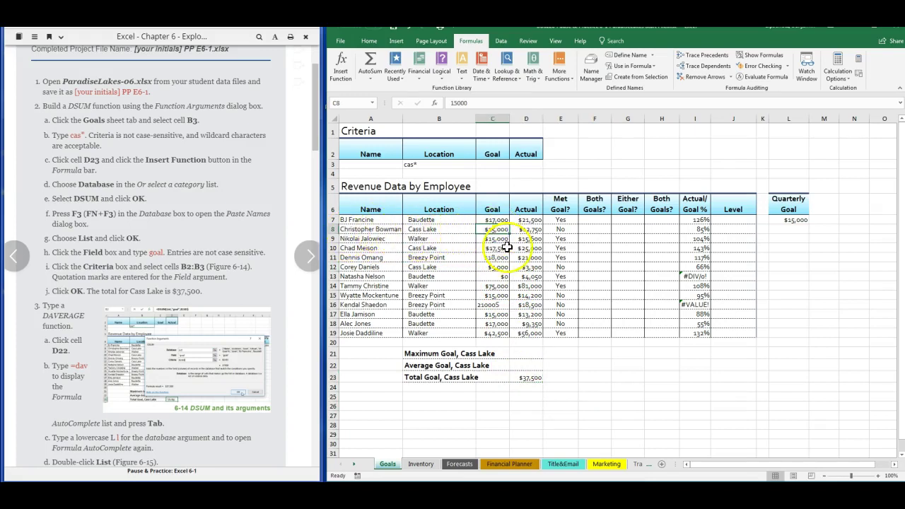
ctrl+click(497, 249)
ctrl+click(495, 267)
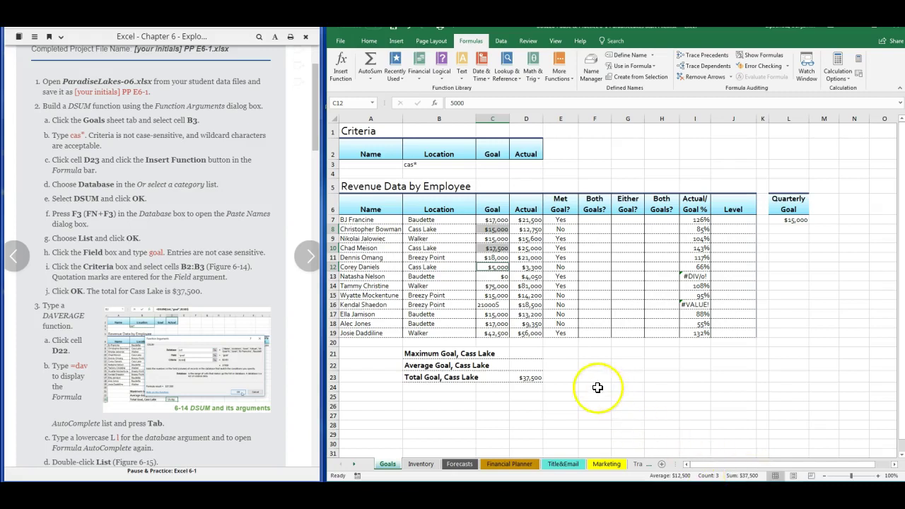
click(537, 377)
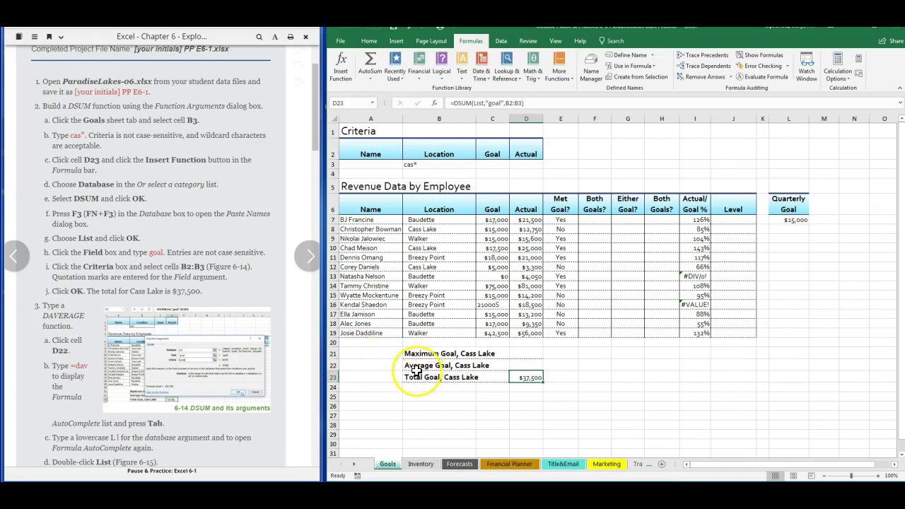
Step: Start a DAVERAGE formula in D22 using the =dav AutoComplete suggestion
click(531, 364)
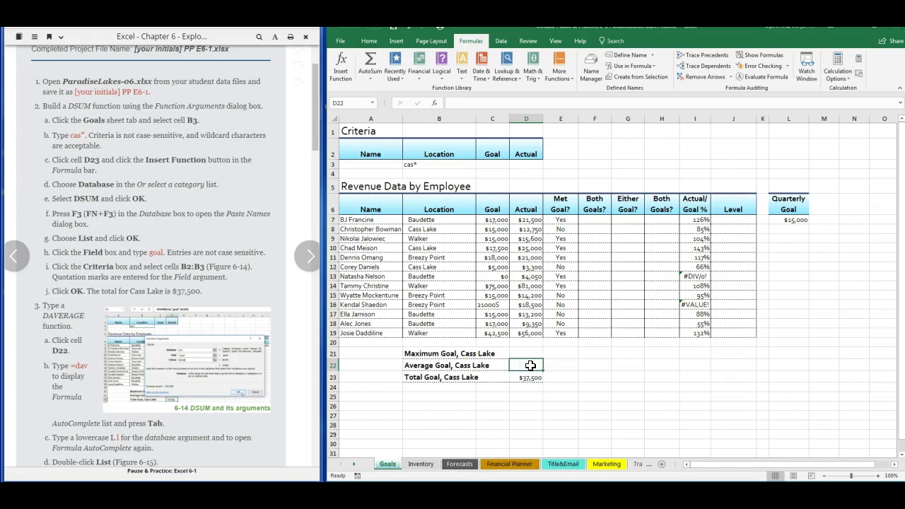
text(=)
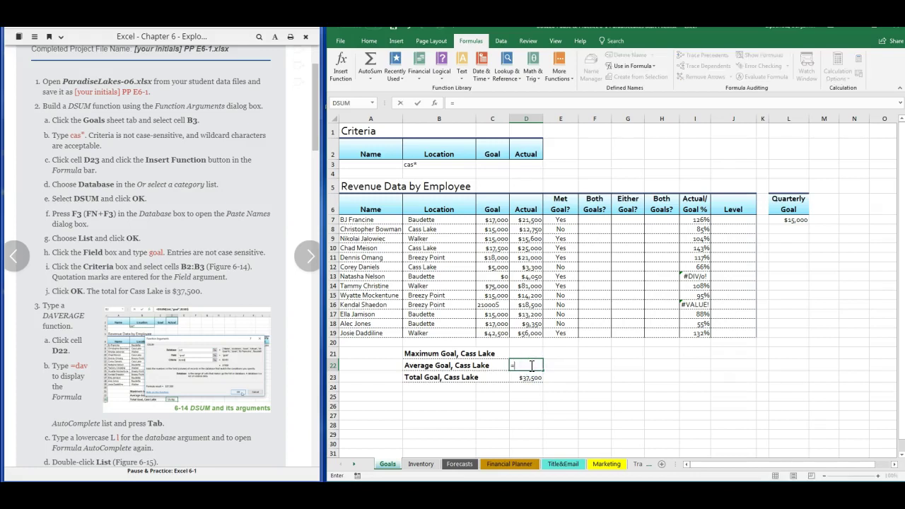
text(dav)
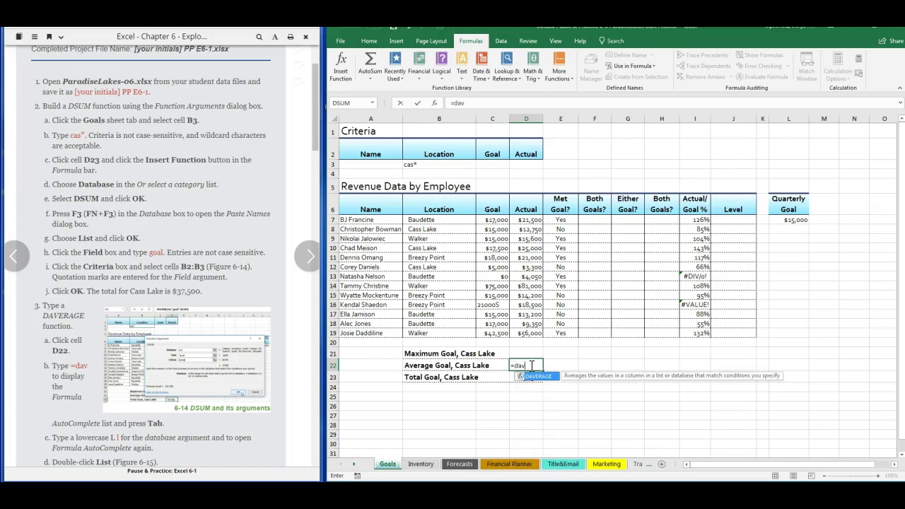
key(Tab)
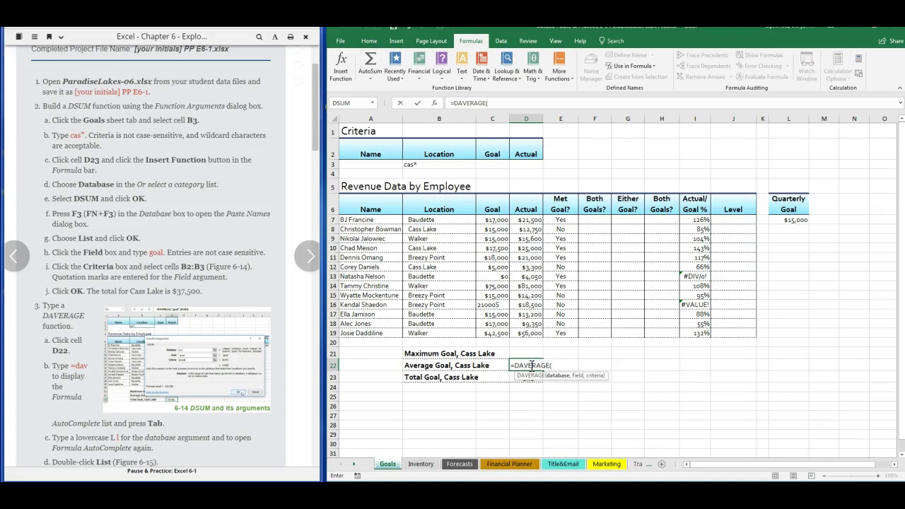
click(263, 238)
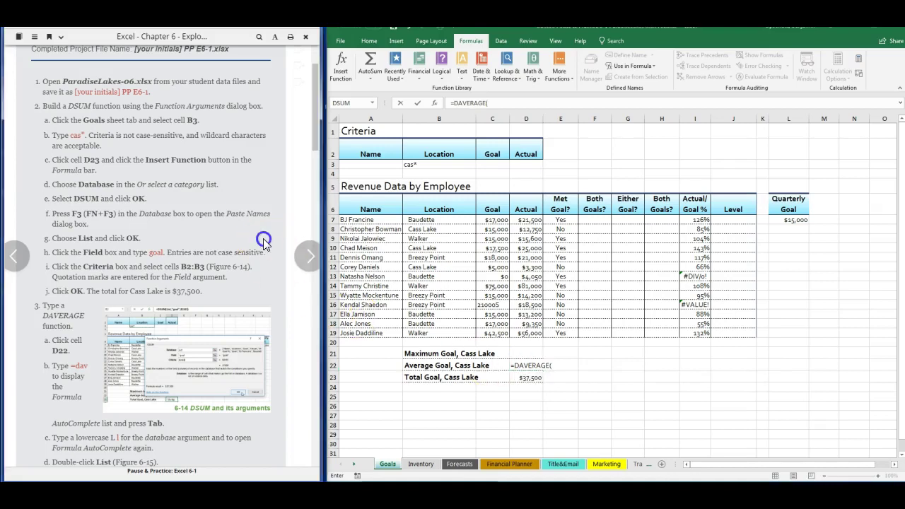
scroll(263, 238, down, 3)
scroll(263, 238, down, 3)
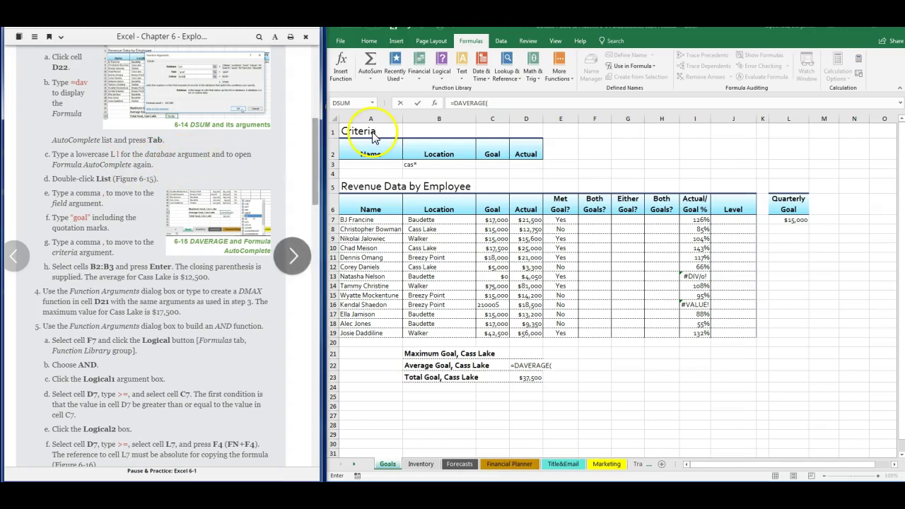
click(503, 101)
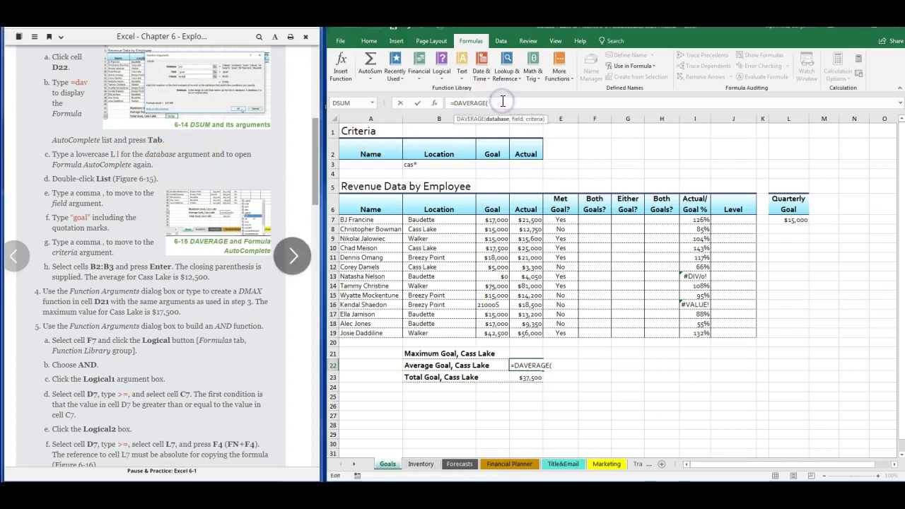
Step: Complete D22 as =DAVERAGE(List,"goal",B2:B3), returning $12,500
text(l)
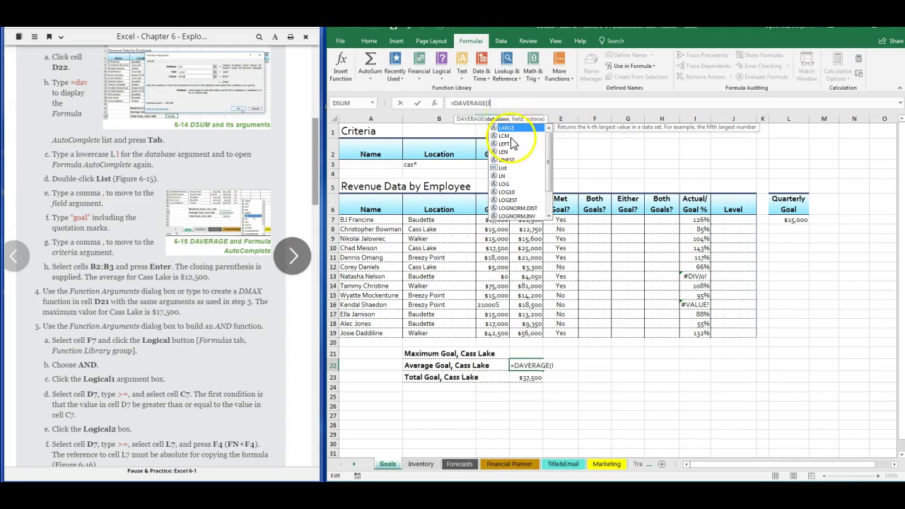
double_click(501, 168)
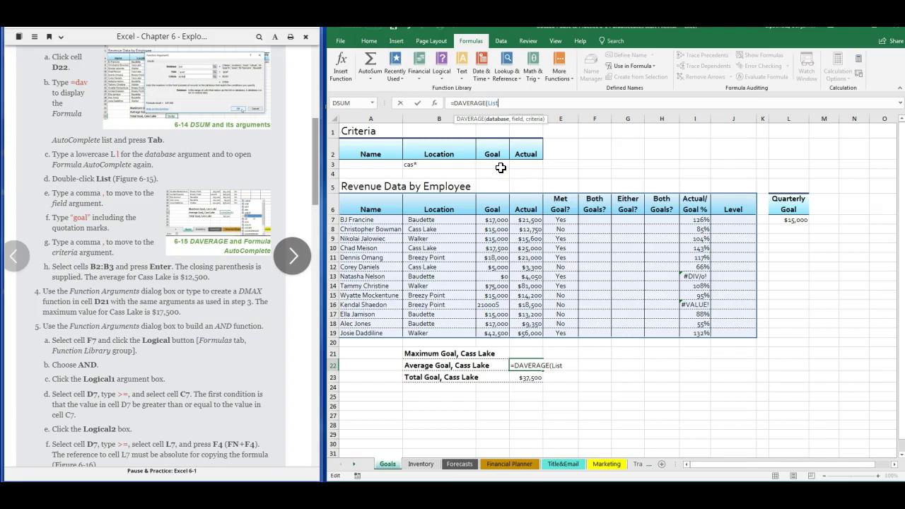
text(,"goal",)
drag(446, 154, 448, 164)
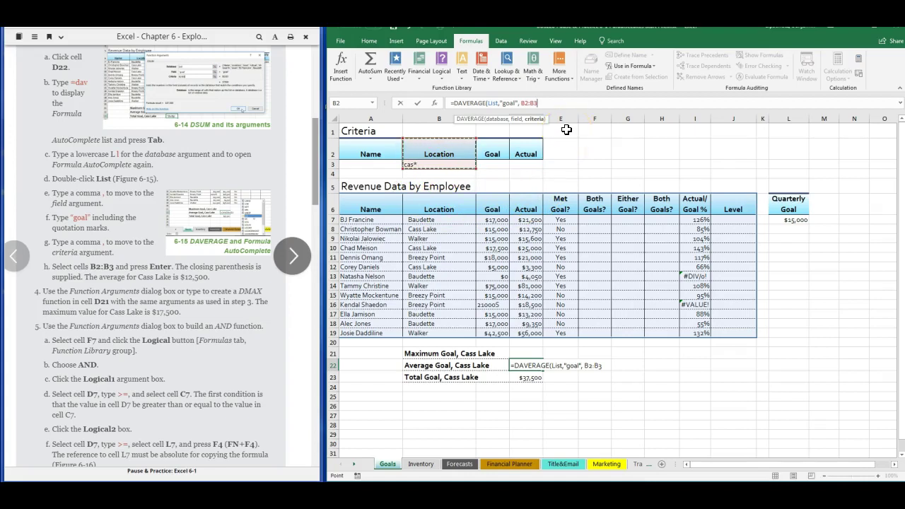
text())
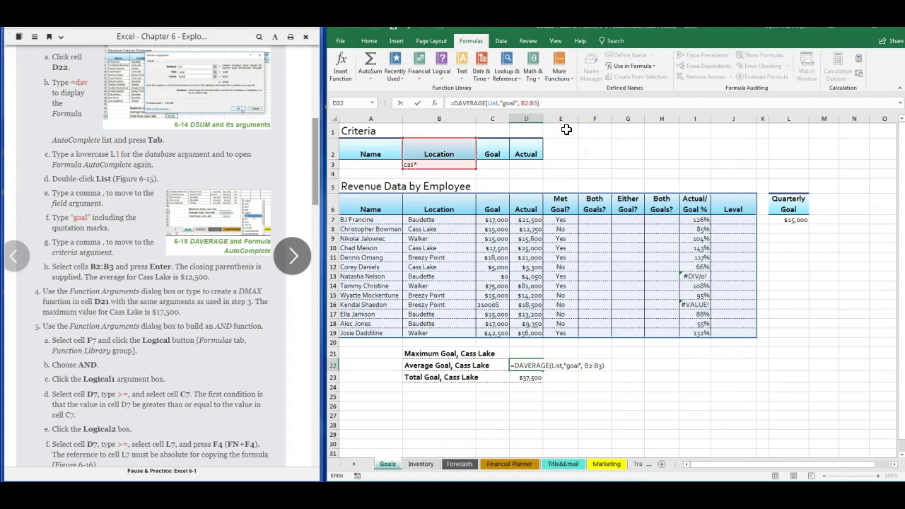
key(Return)
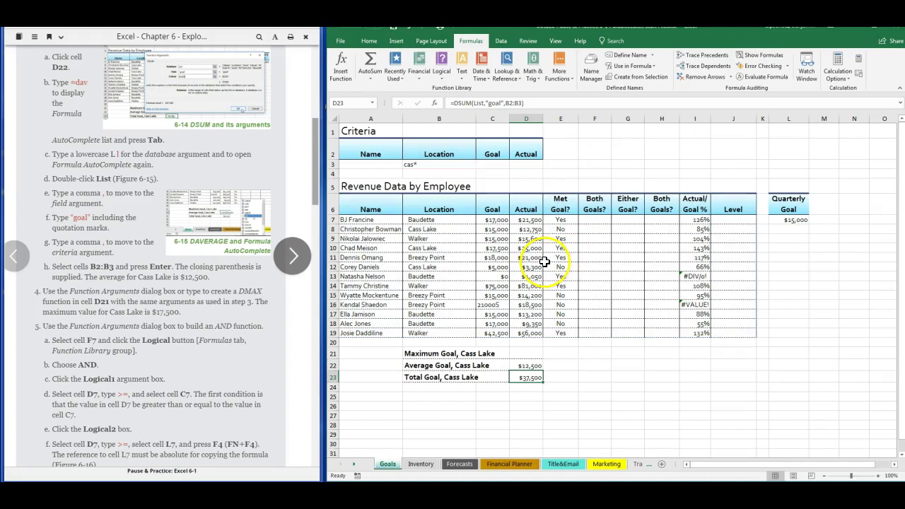
Step: Select the Cass Lake goals in C8, C10 and C12 to verify the average
click(499, 229)
ctrl+click(498, 248)
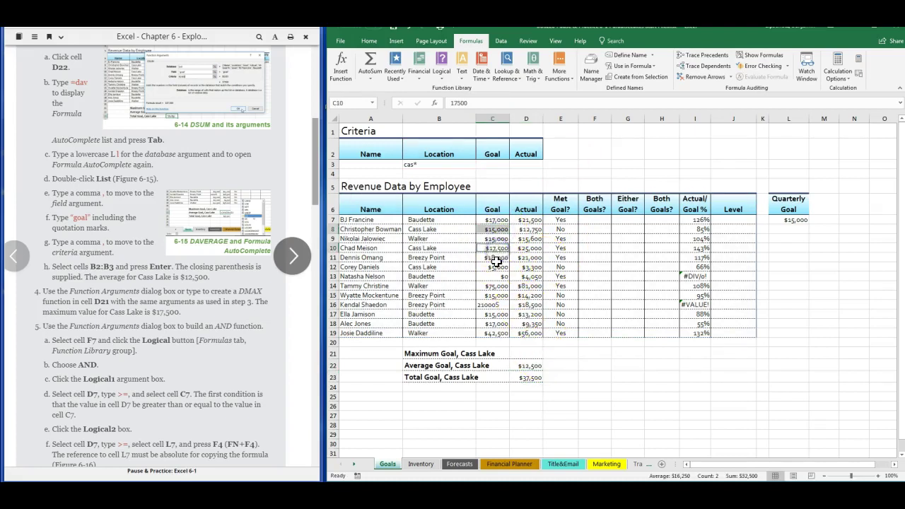
ctrl+click(495, 268)
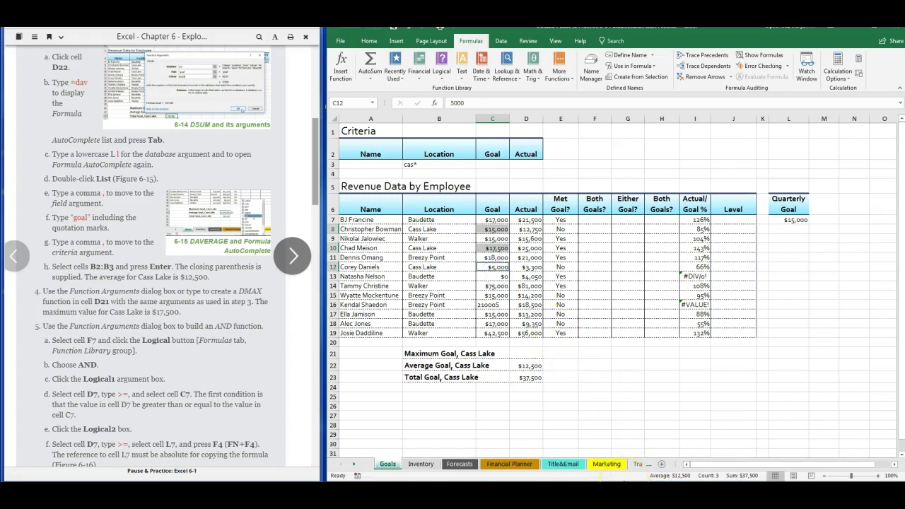
click(521, 357)
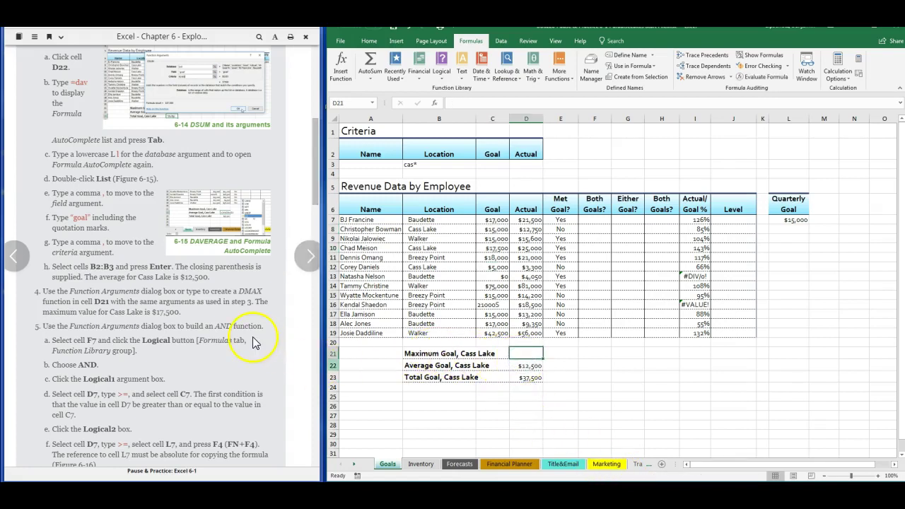
click(129, 310)
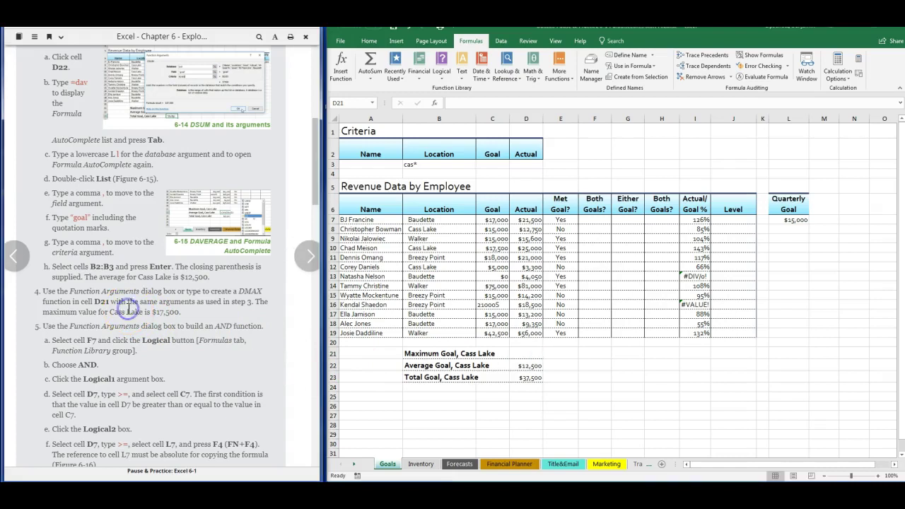
scroll(130, 309, down, 4)
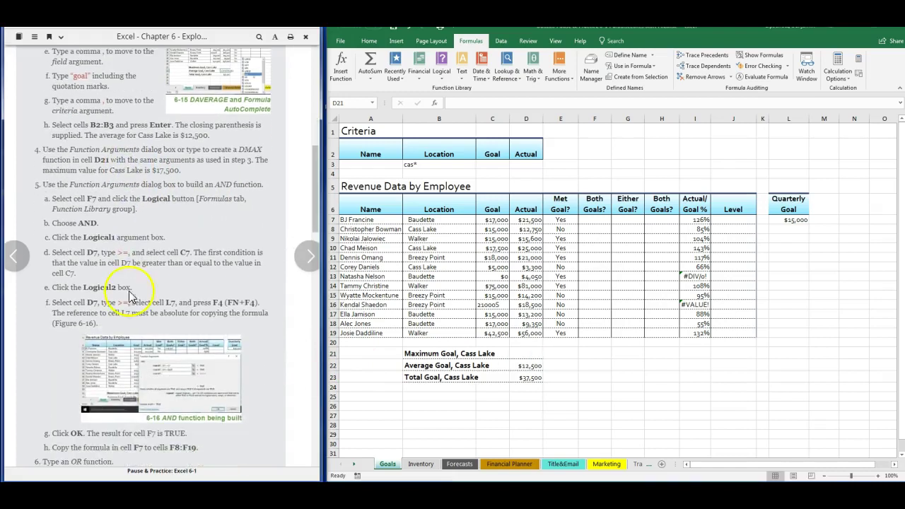
Step: Review the DAVERAGE arguments in D22's formula, leaving it unchanged
click(104, 184)
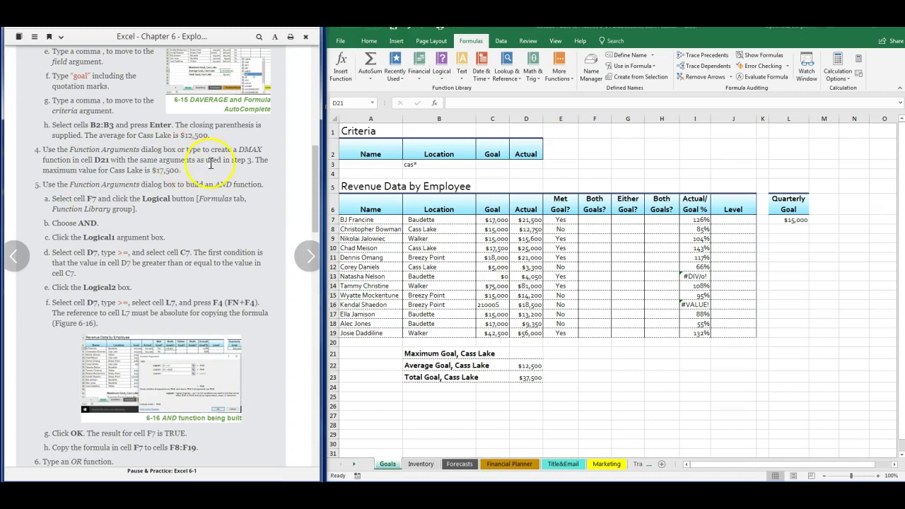
click(531, 352)
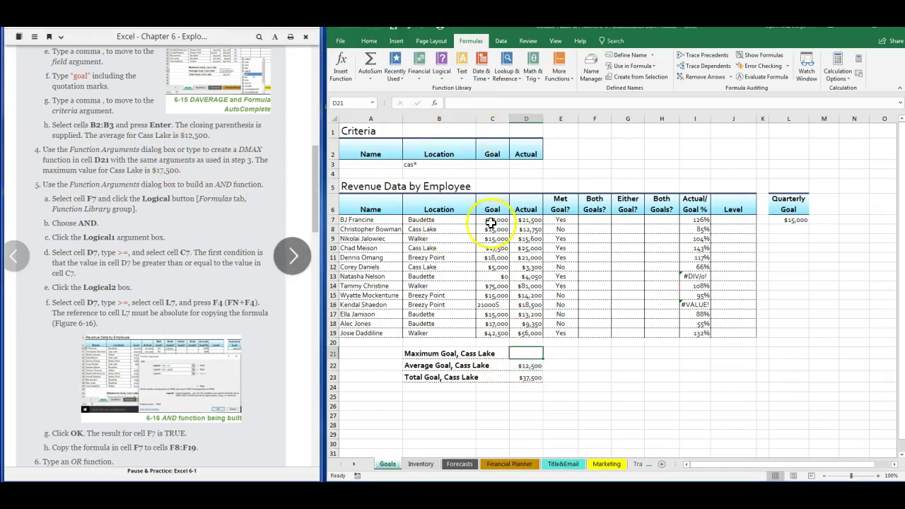
click(532, 367)
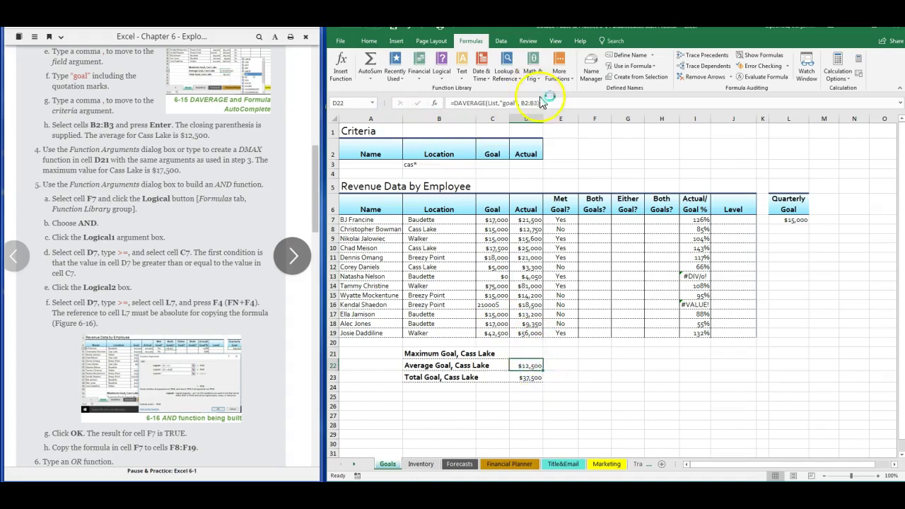
drag(549, 103, 485, 103)
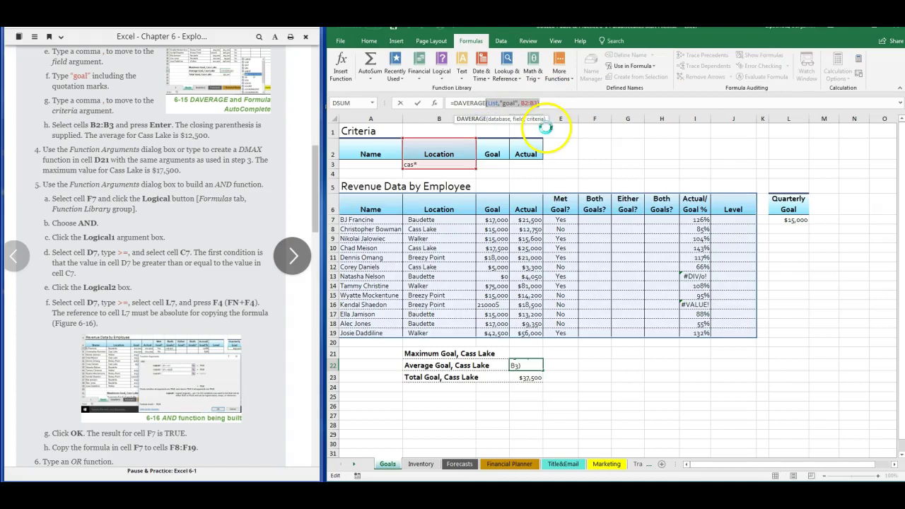
key(Return)
Step: Enter =DMAX(List,"goal",B2:B3) in D21, removing the duplicated parenthesis, to get $17,500
click(526, 354)
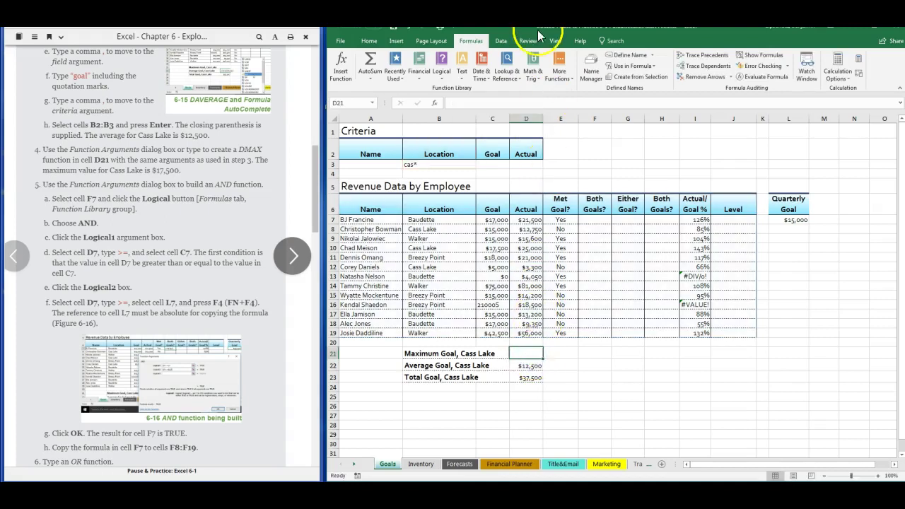
text(=)
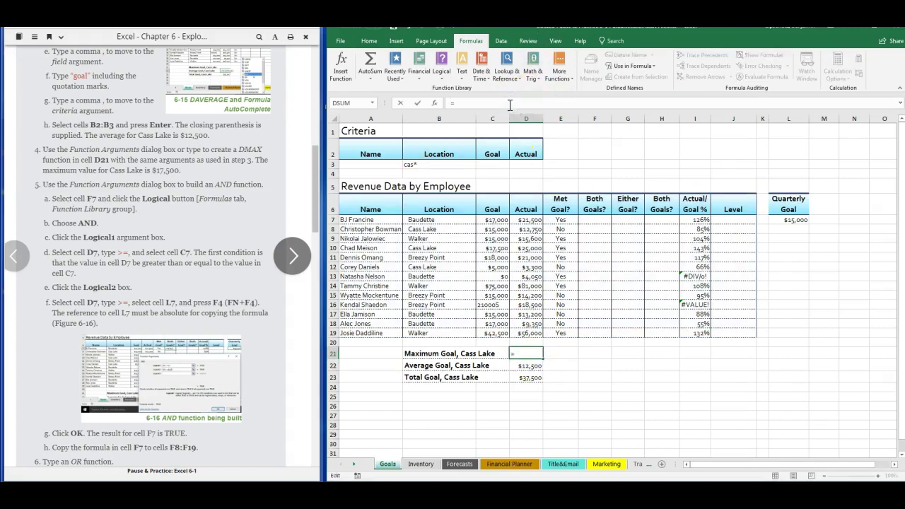
text(dm)
key(Tab)
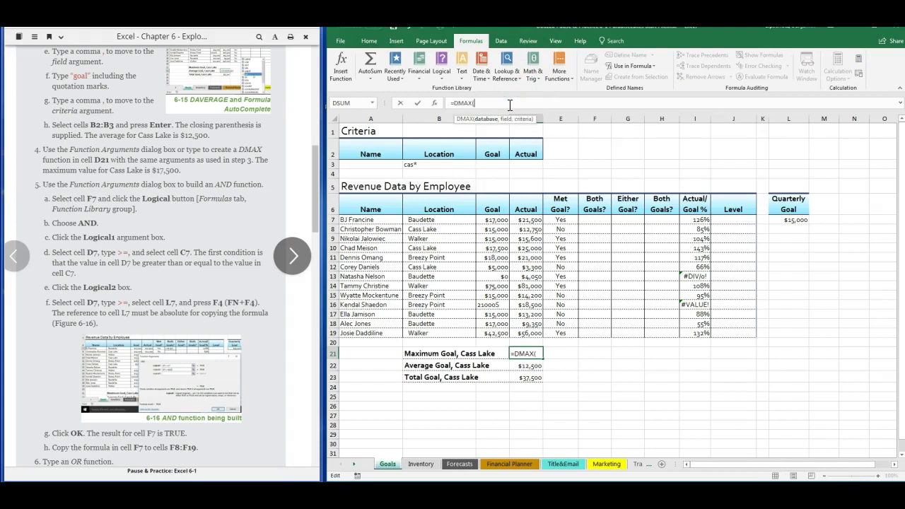
text((List,"goal",B2:B3))
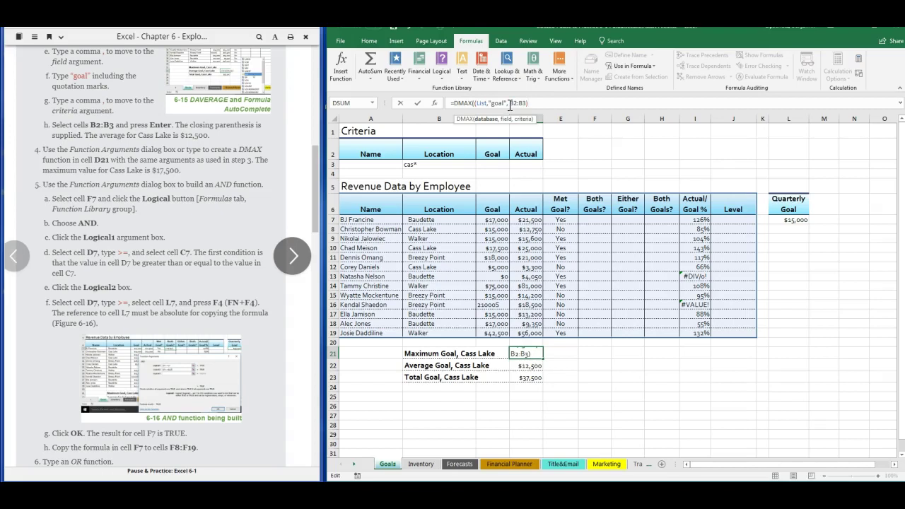
click(475, 104)
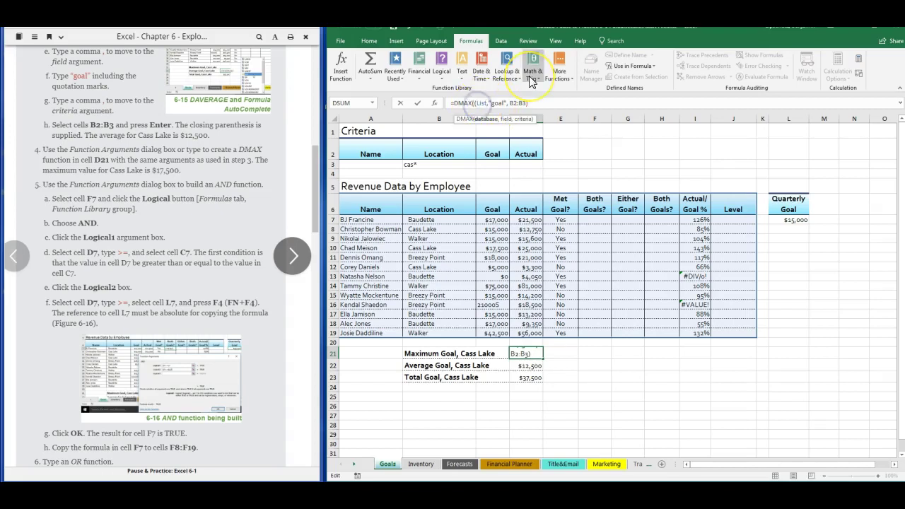
key(BackSpace)
key(Return)
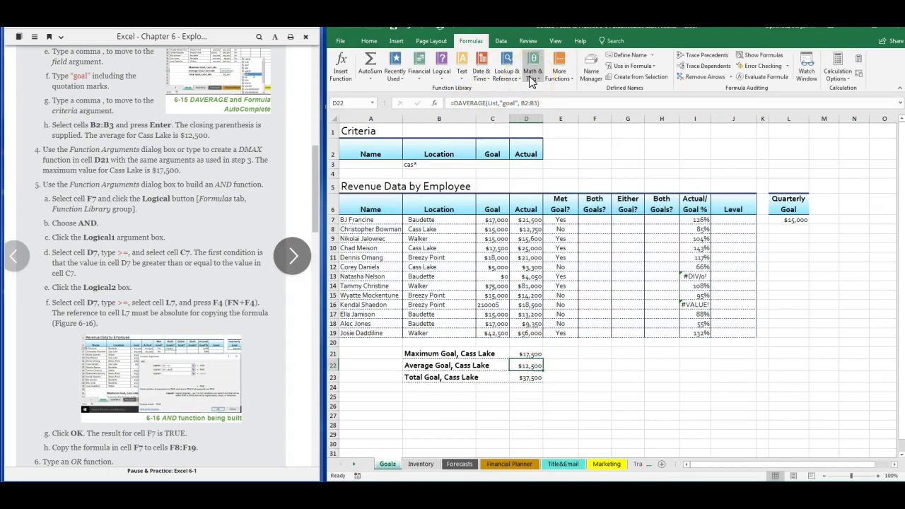
Step: Insert the AND function into F7 from the Formulas Logical list
click(383, 111)
scroll(228, 55, down, 2)
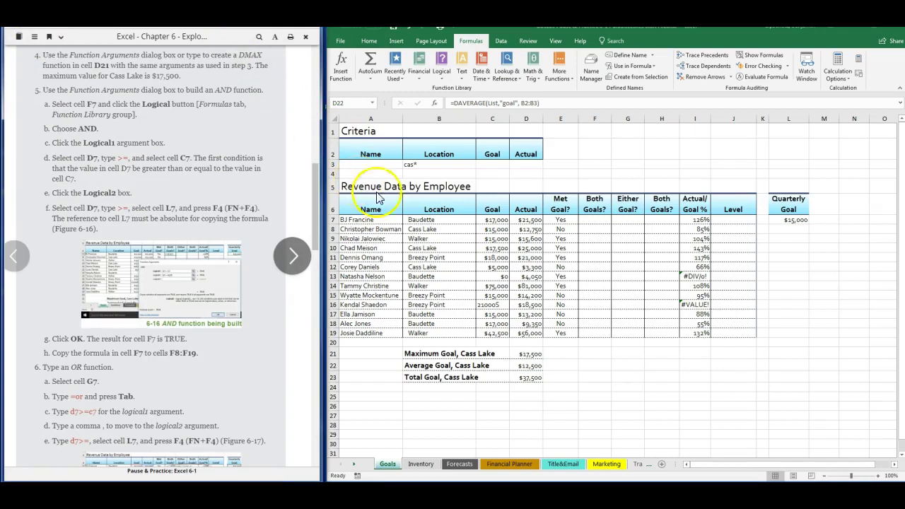
click(596, 222)
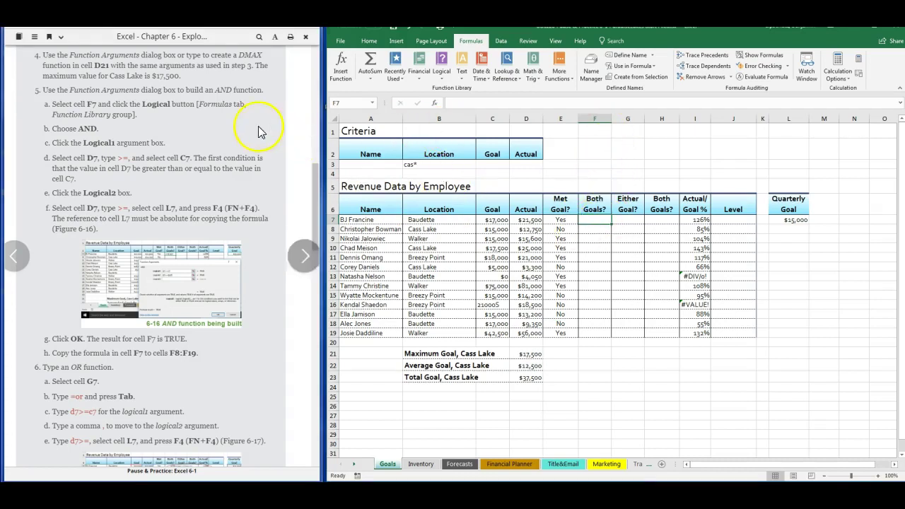
click(443, 79)
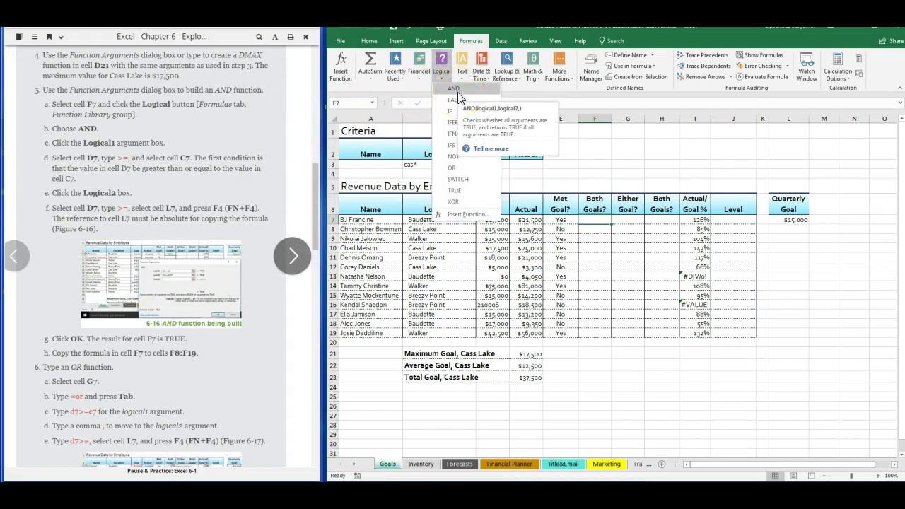
click(456, 91)
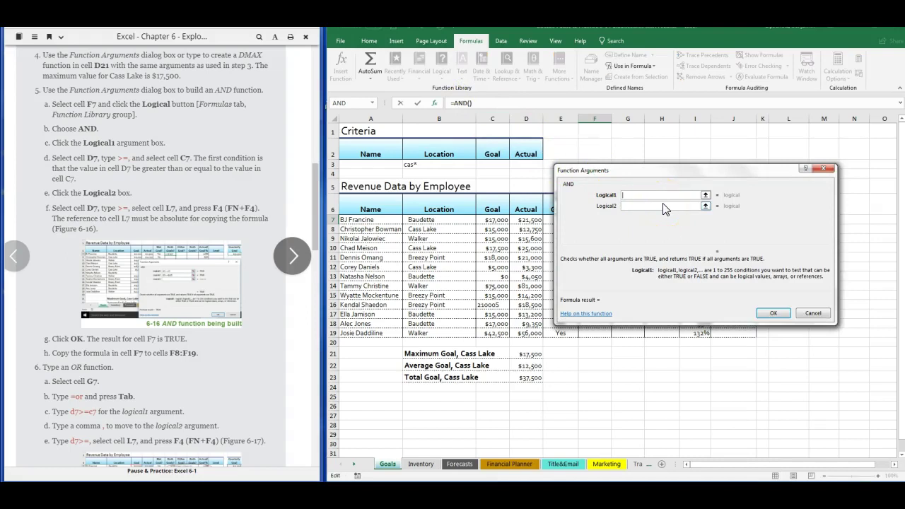
Step: Set the first AND condition to D7>=C7
click(527, 220)
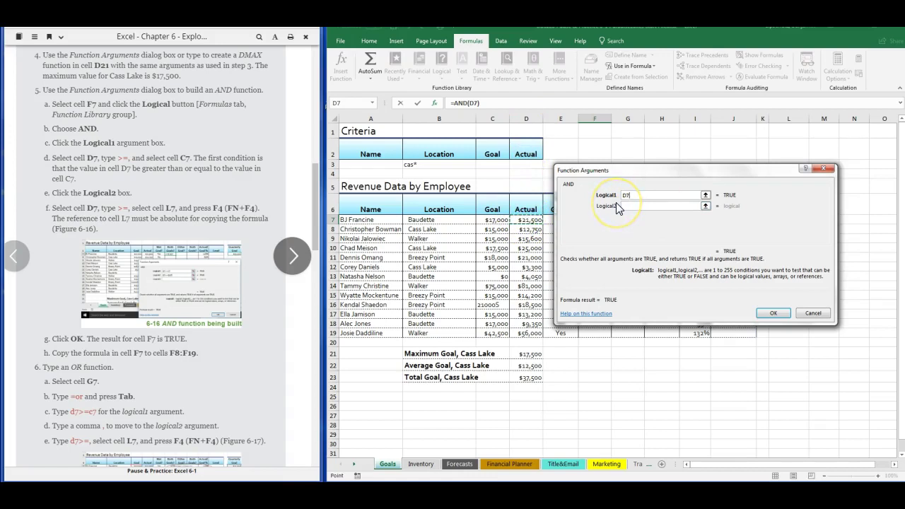
text(>=)
click(500, 220)
text(=)
click(500, 220)
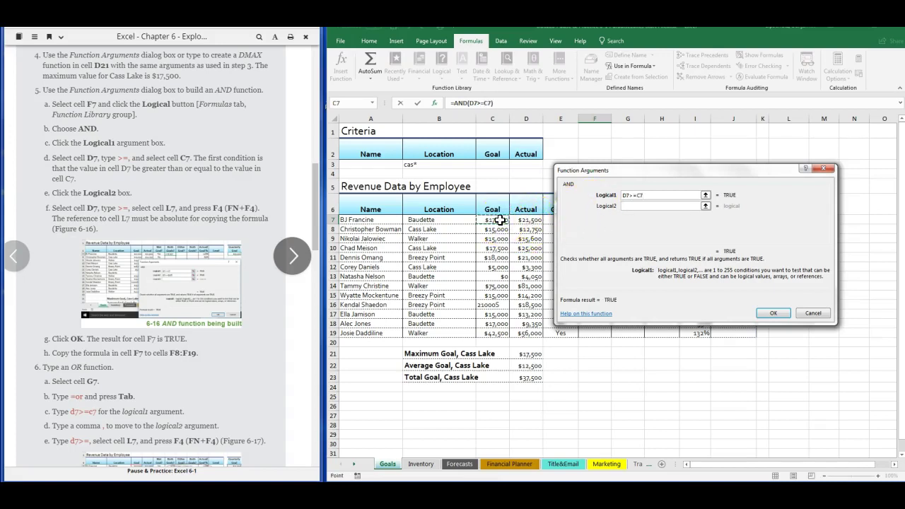
click(526, 220)
Step: Set the second AND condition to D7>=L7, comparing against the Quarterly Goal
click(661, 206)
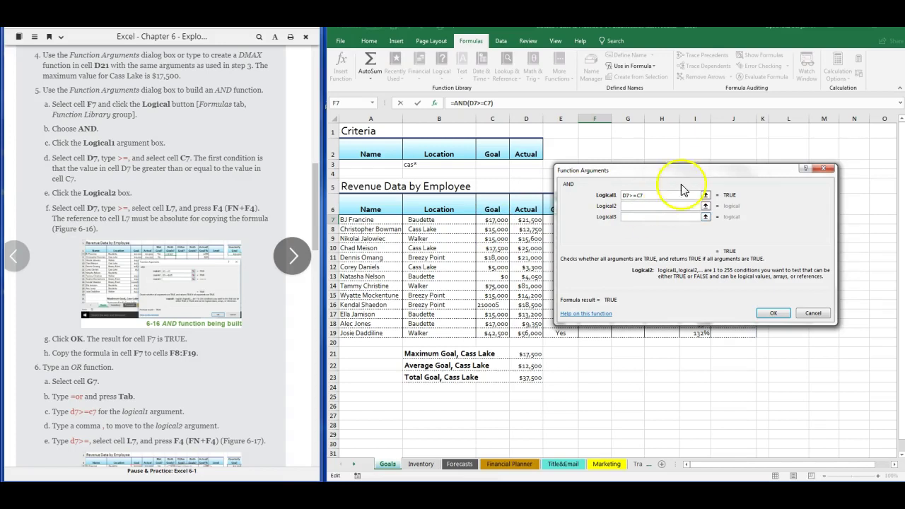
drag(695, 174, 742, 263)
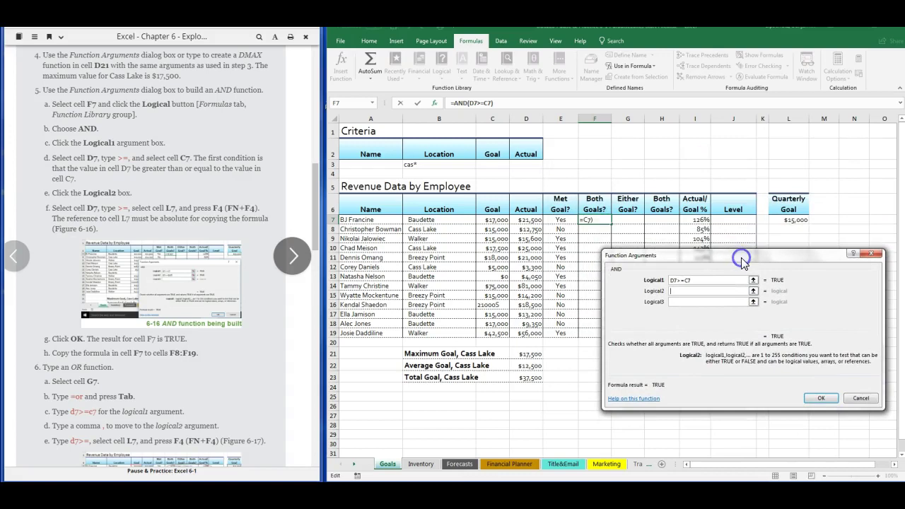
click(532, 221)
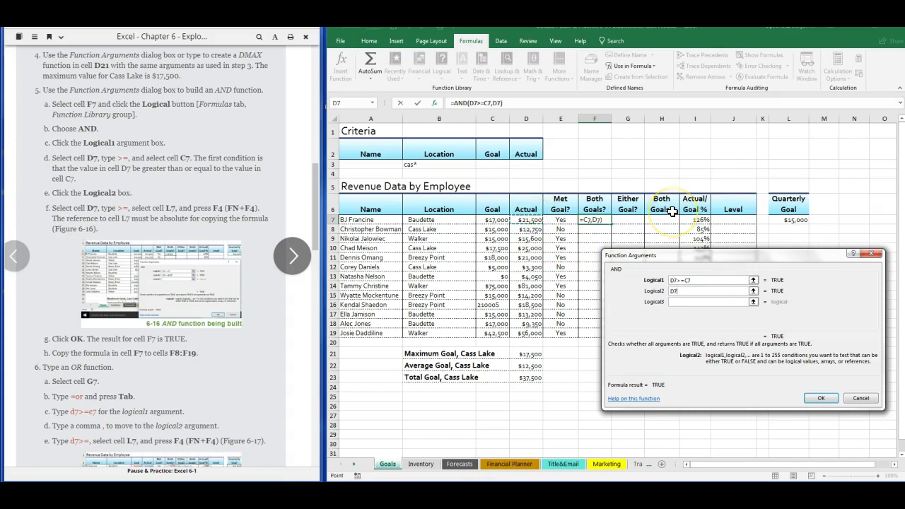
text(>=)
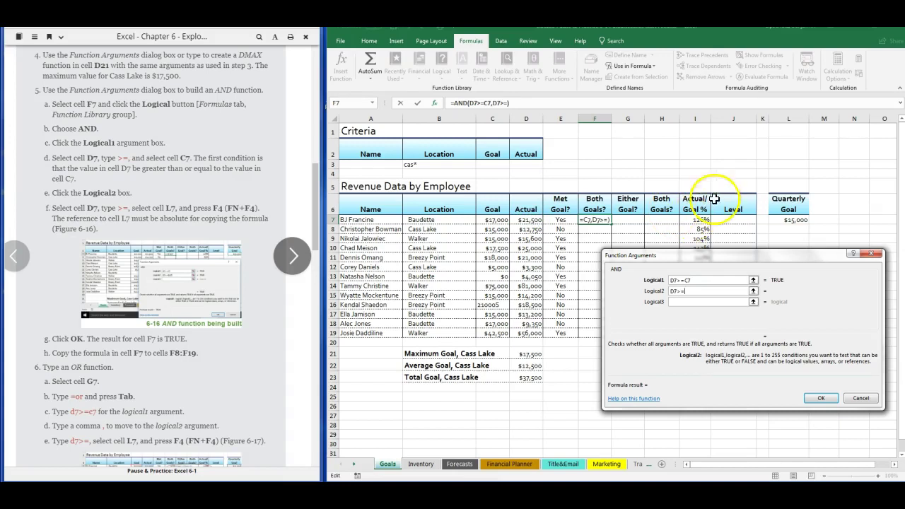
click(801, 220)
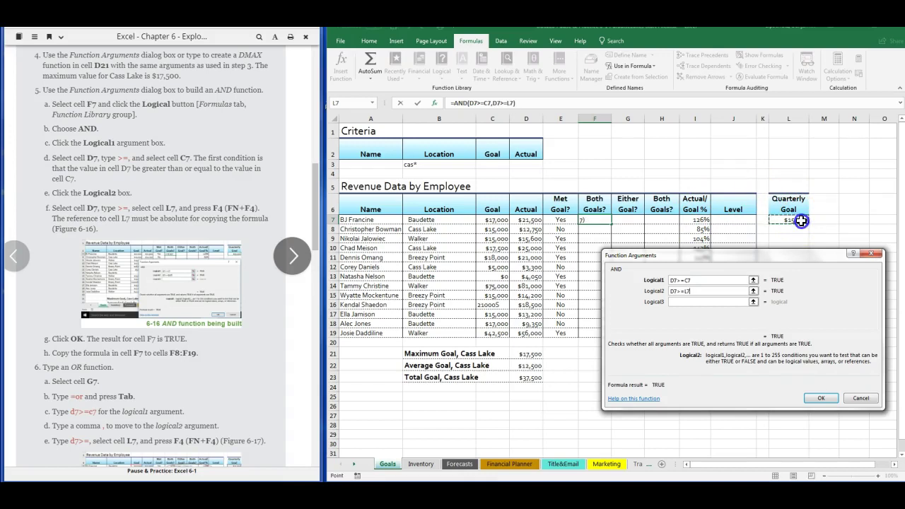
Step: Confirm the AND formula in F7 and fill it down to F19
click(824, 399)
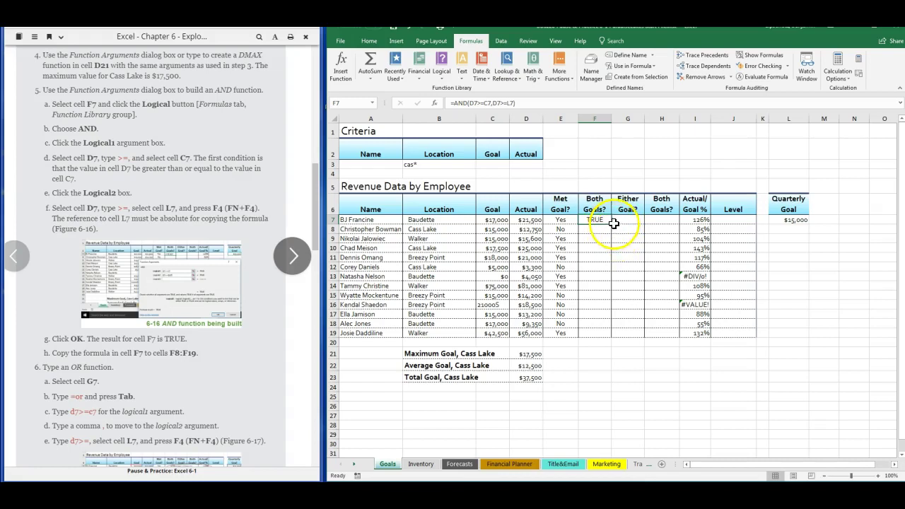
drag(613, 224, 606, 339)
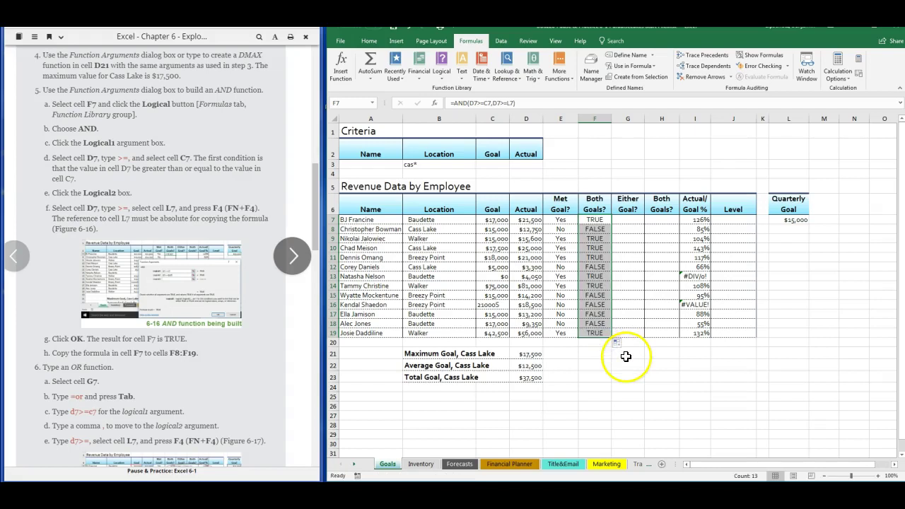
click(608, 395)
click(593, 239)
click(594, 283)
click(592, 325)
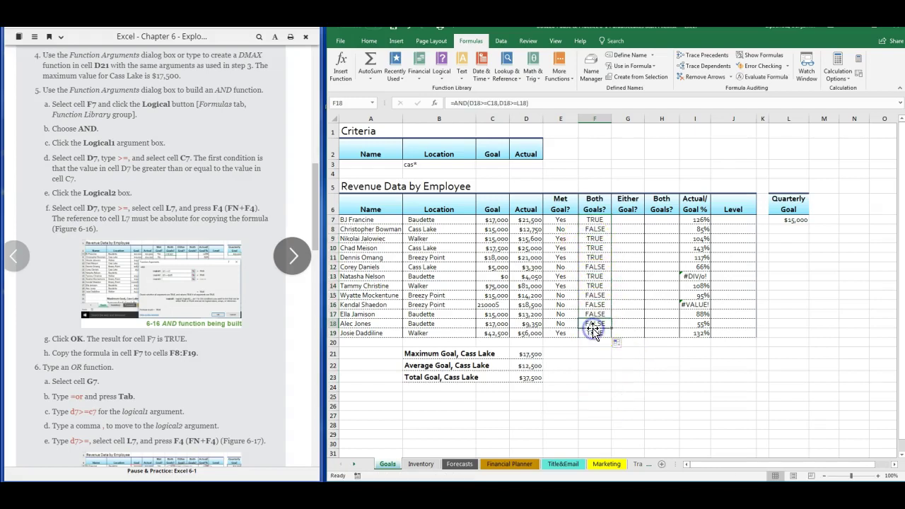
Step: Copy the $15,000 Quarterly Goal from L7 down to L19 and recheck F9
click(796, 221)
drag(808, 223, 797, 335)
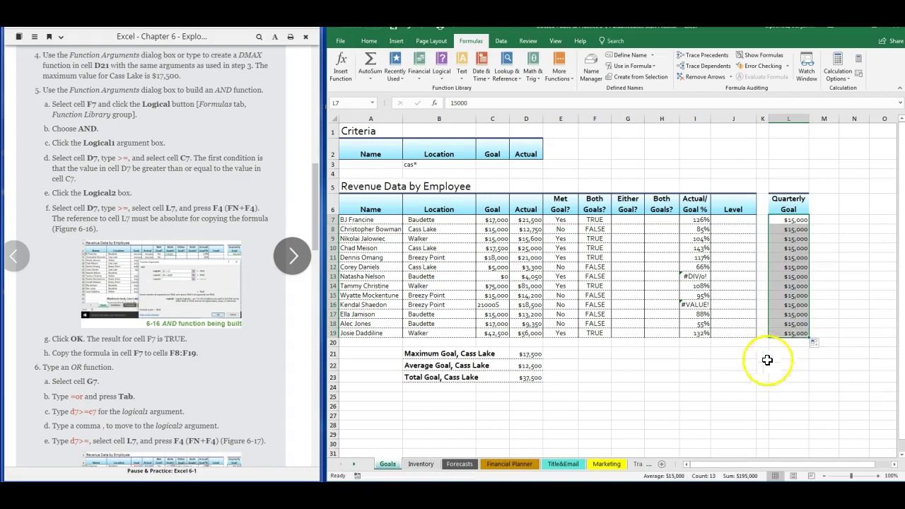
click(675, 376)
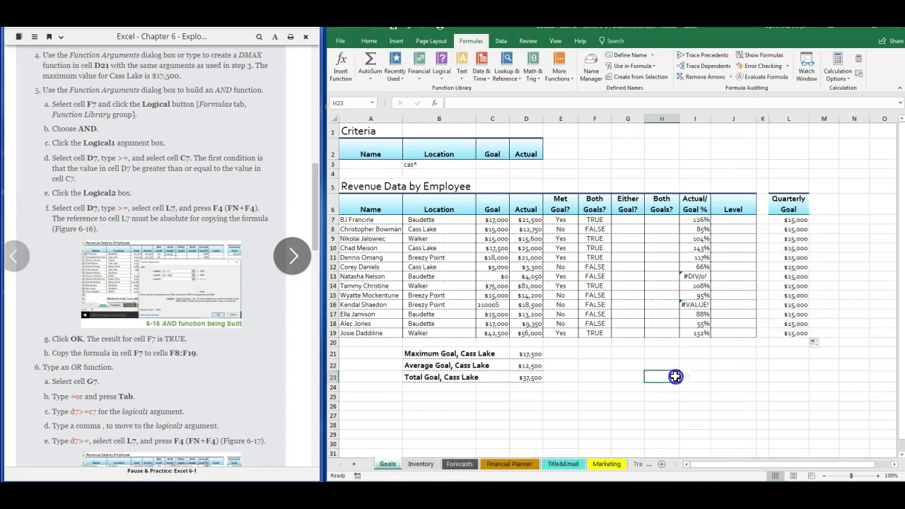
click(600, 239)
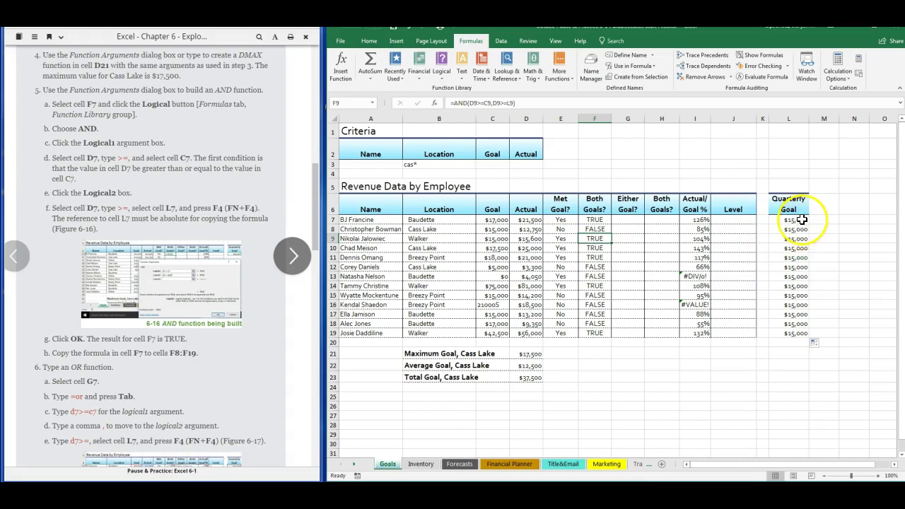
Step: Undo both fills and change F7 to =AND(D7>=C7,D7>=$L$7)
key(ctrl+z)
click(797, 221)
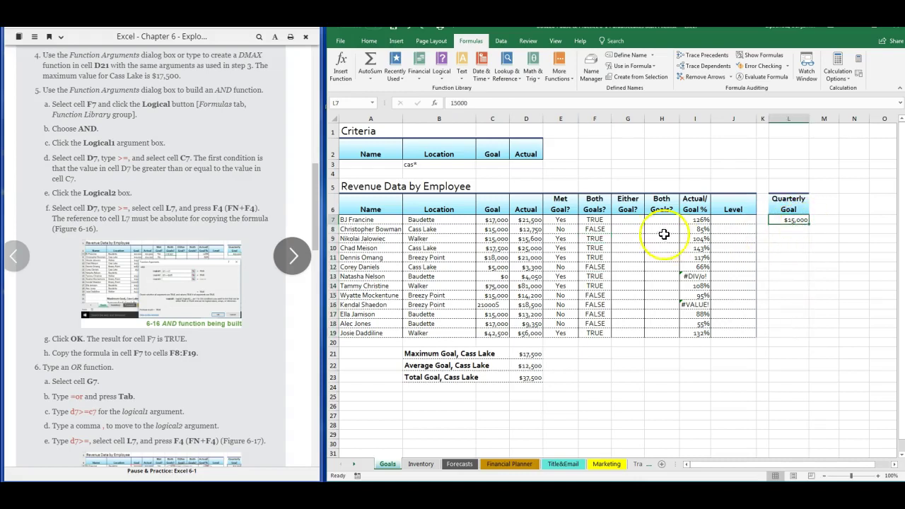
click(605, 220)
key(ctrl+z)
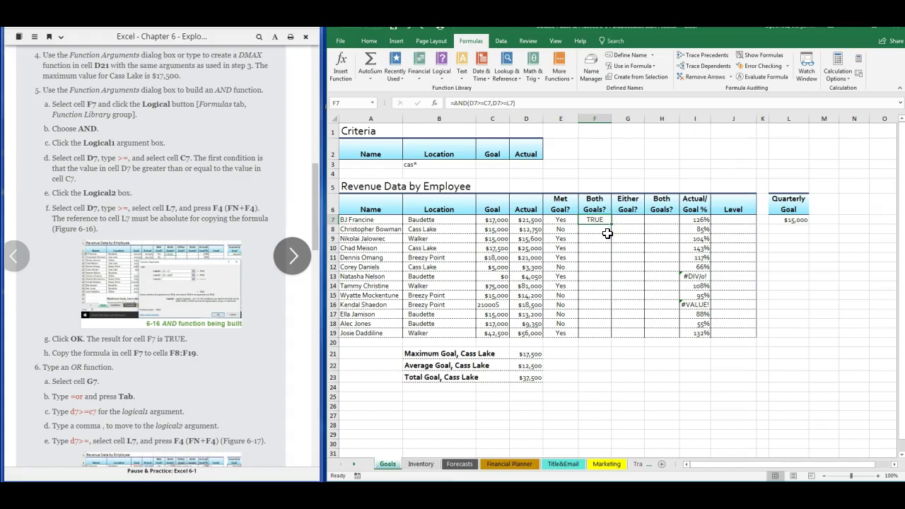
click(513, 104)
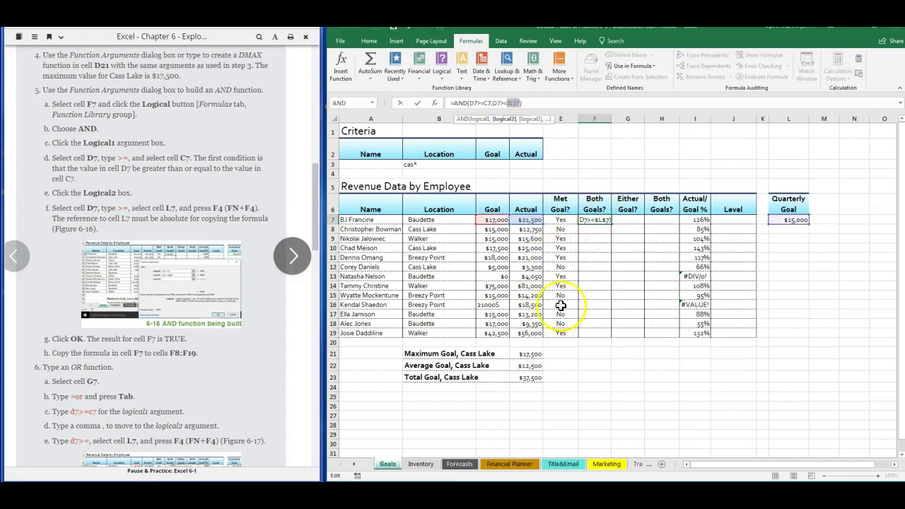
click(805, 220)
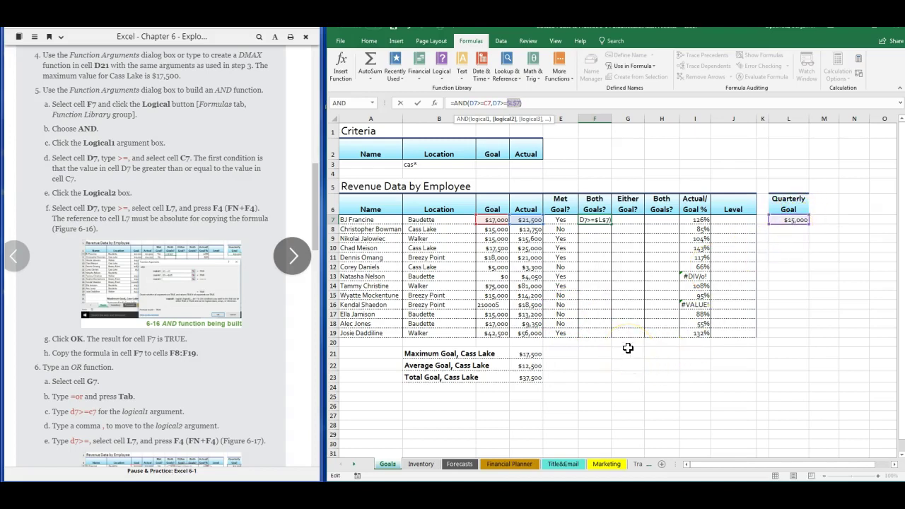
key(Return)
Step: Refill the corrected F7 formula down to F19 and check the copies in F14 and F17
click(605, 219)
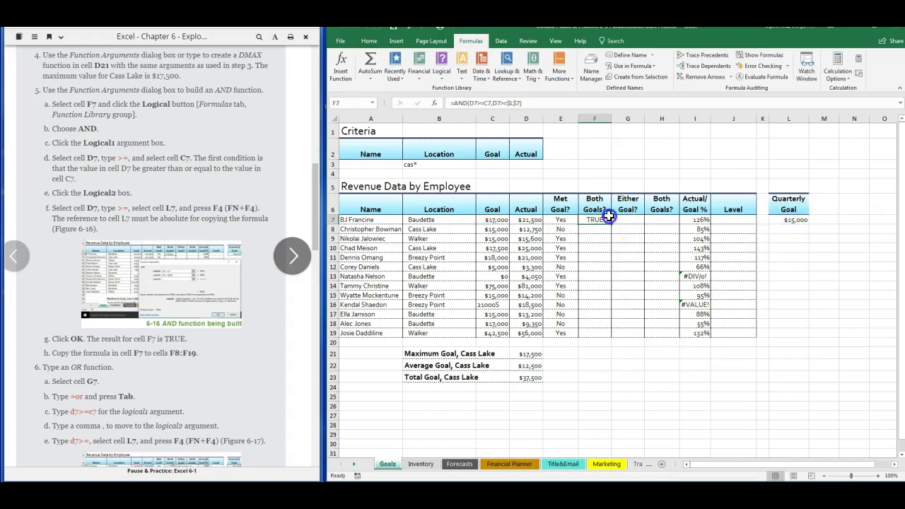
drag(613, 225, 612, 338)
click(597, 286)
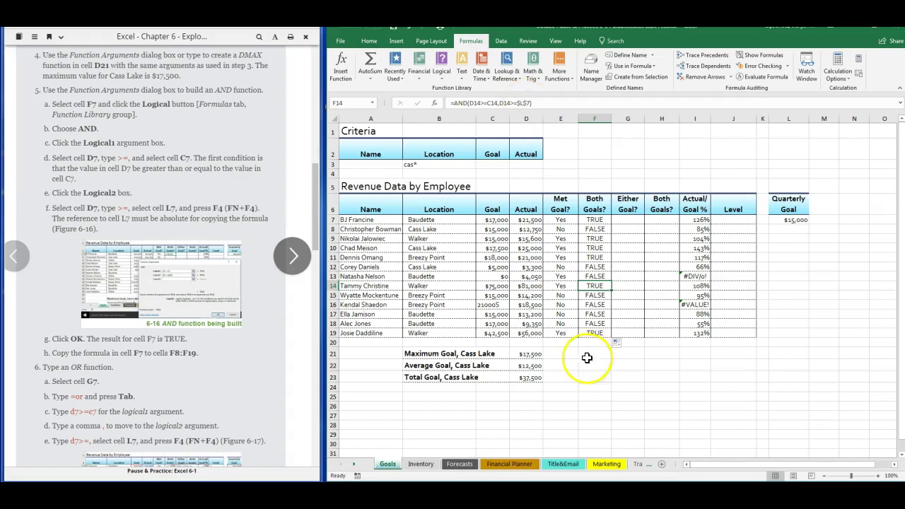
click(591, 386)
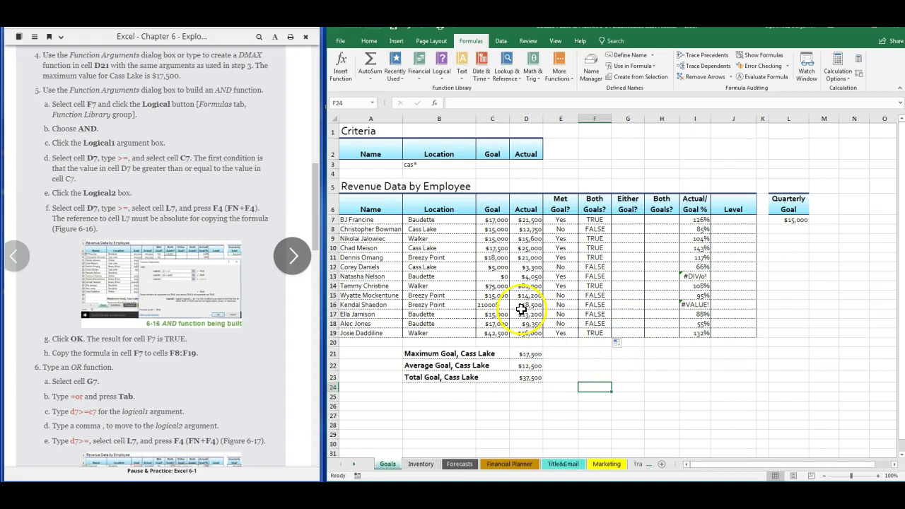
click(601, 316)
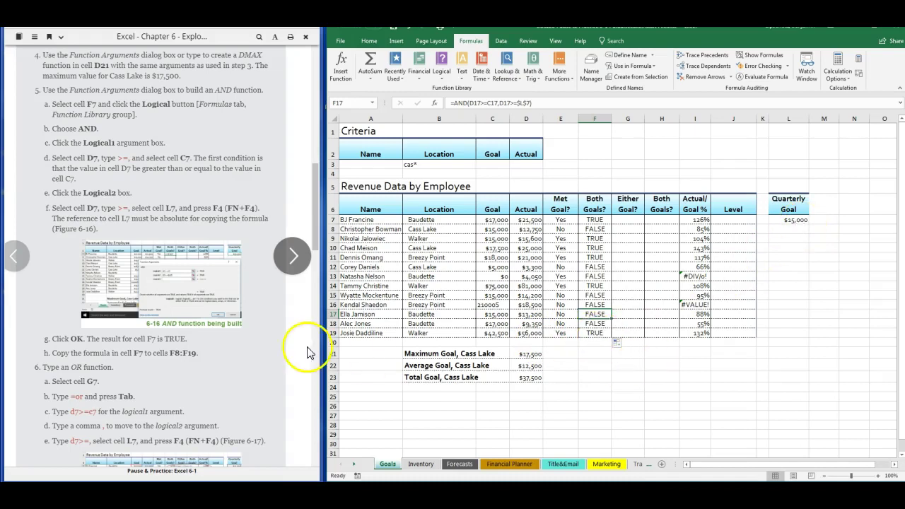
scroll(245, 316, down, 3)
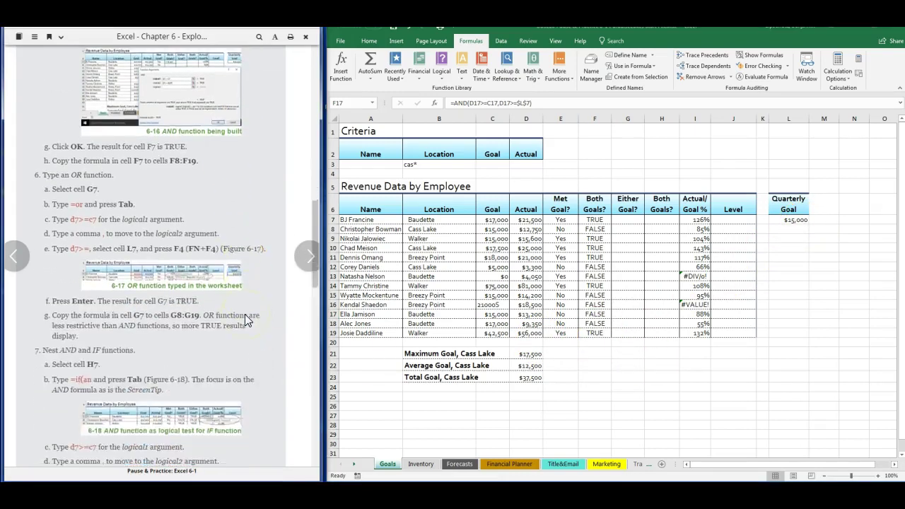
Step: Enter =OR(D7>=C7, D7>=$L$7) in G7
click(630, 220)
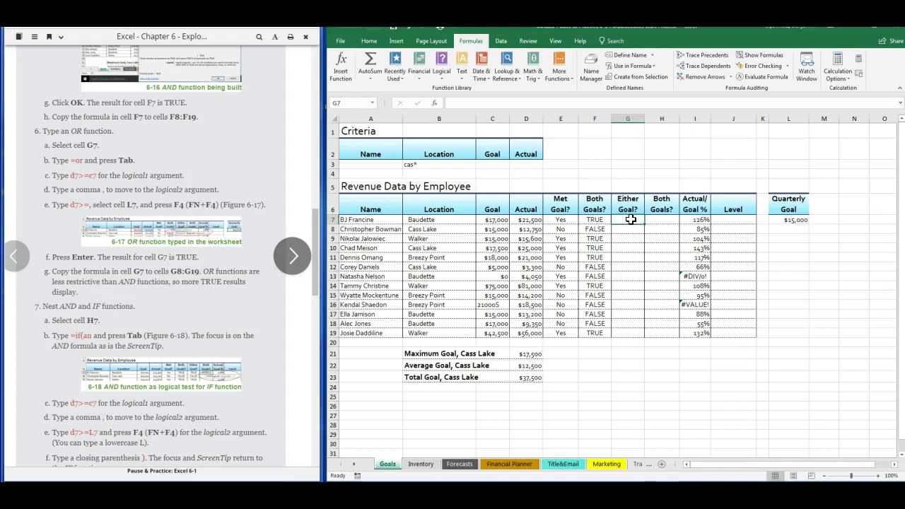
text(=or)
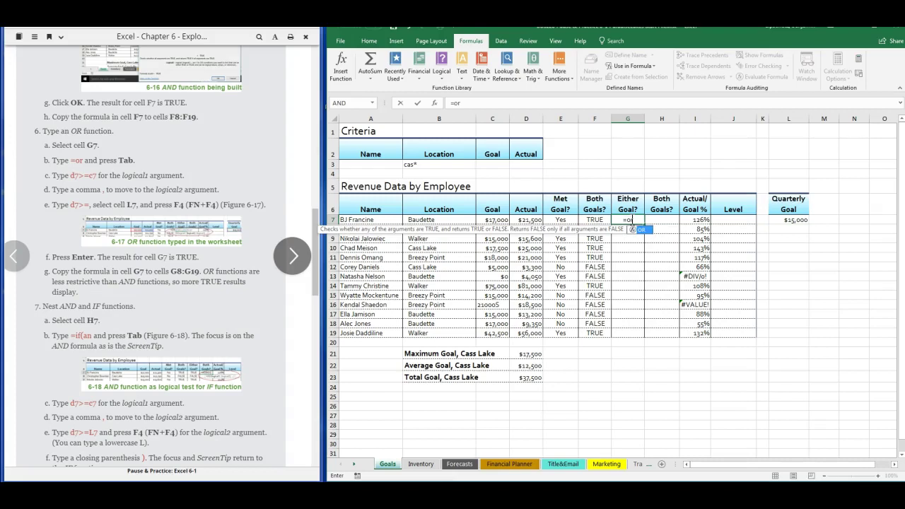
key(Tab)
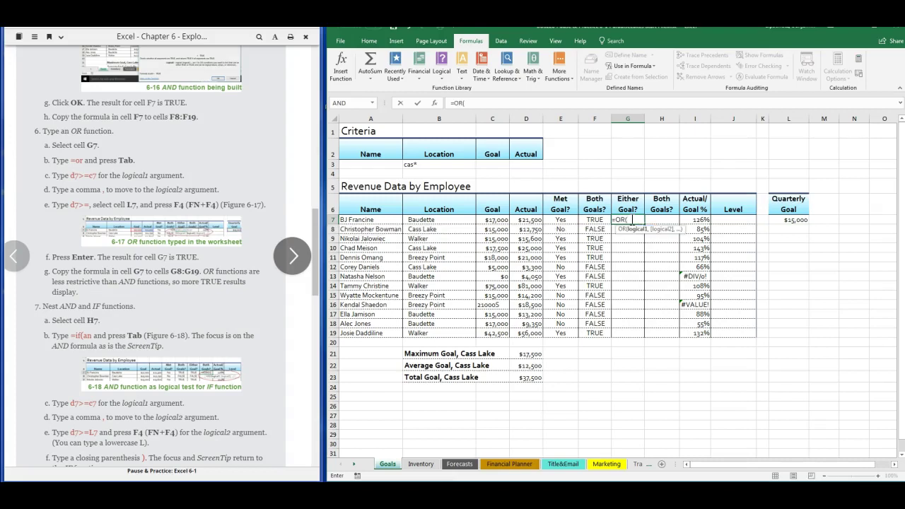
click(535, 220)
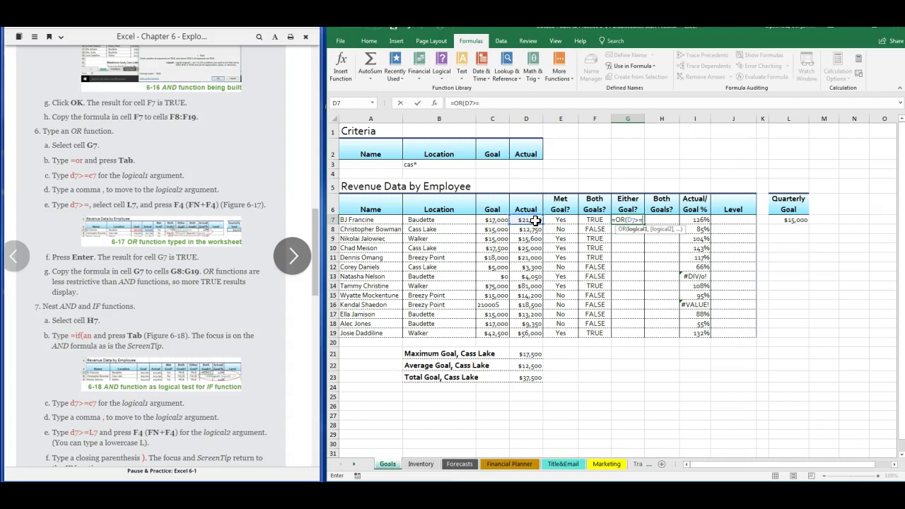
click(498, 222)
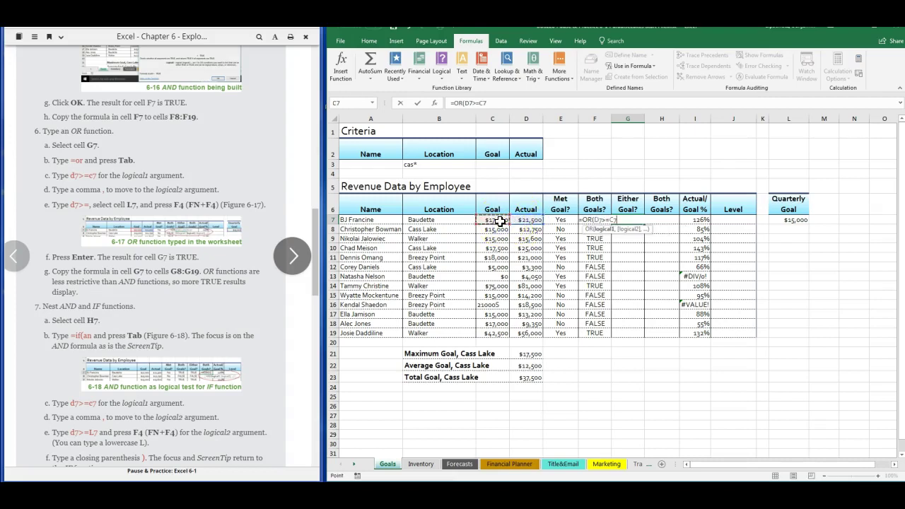
text(,)
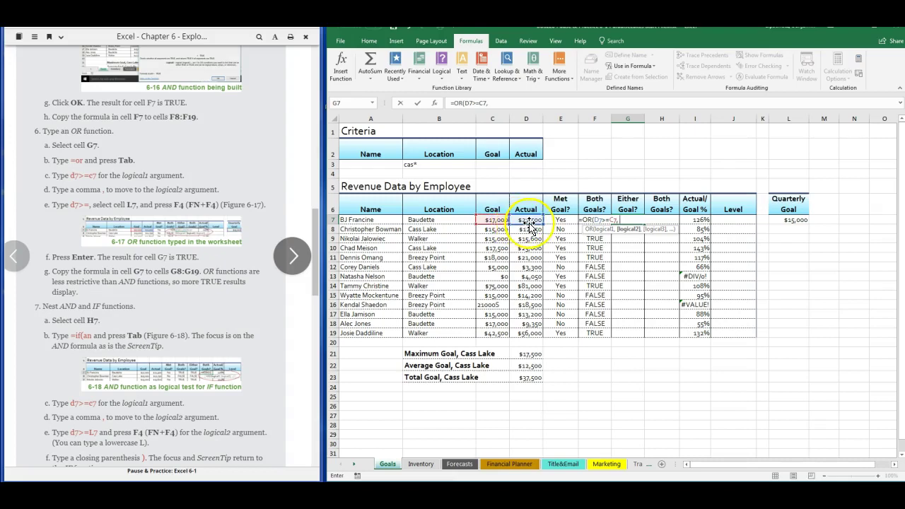
click(529, 223)
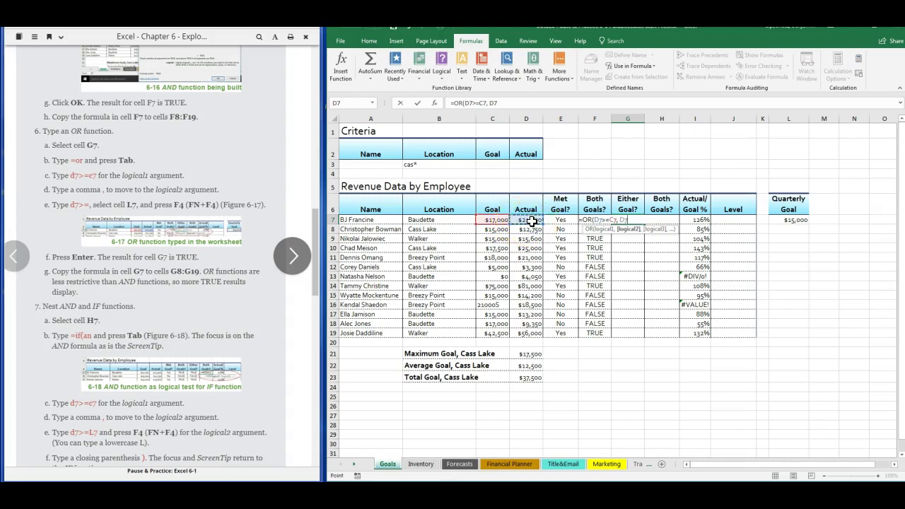
click(795, 223)
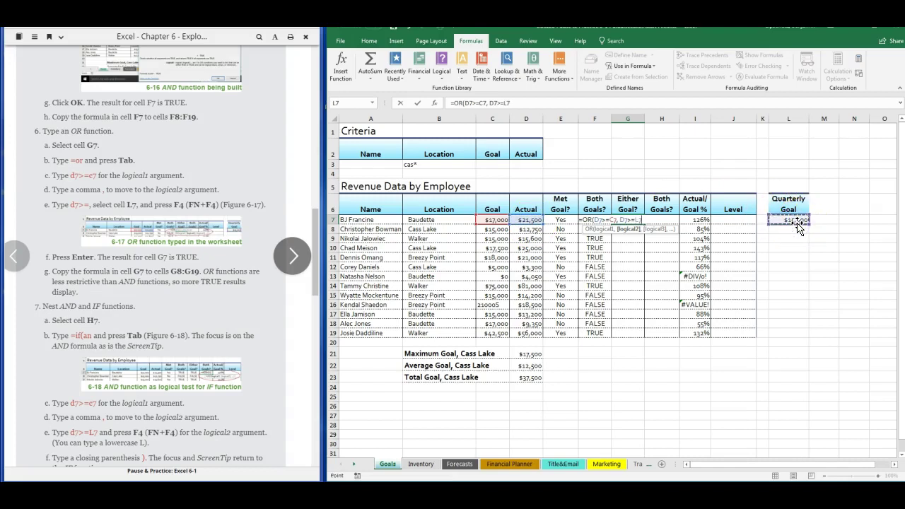
click(799, 232)
text())
key(Return)
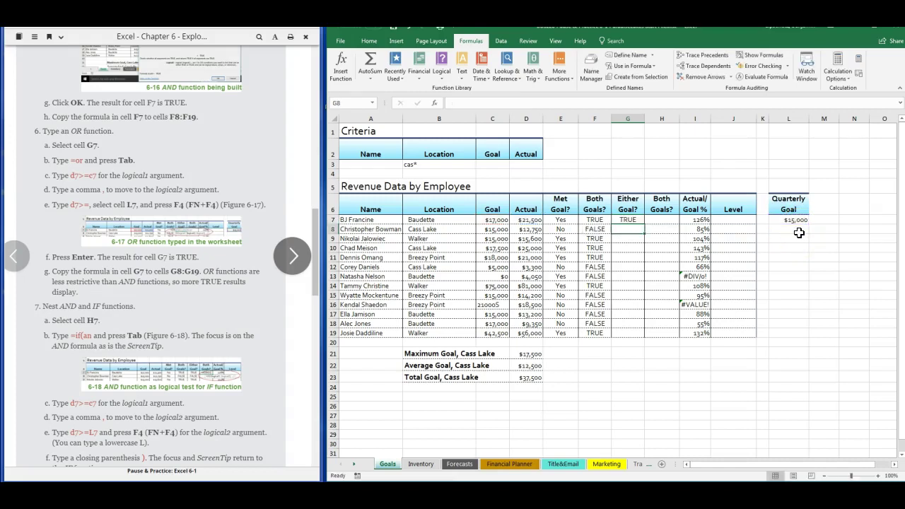
Step: Copy G7's OR formula down through G19
click(628, 220)
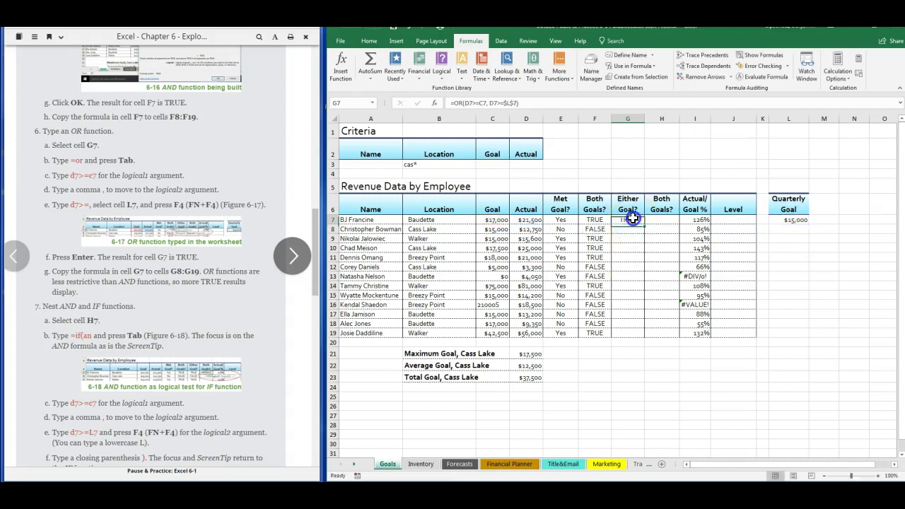
drag(646, 225, 636, 335)
click(617, 366)
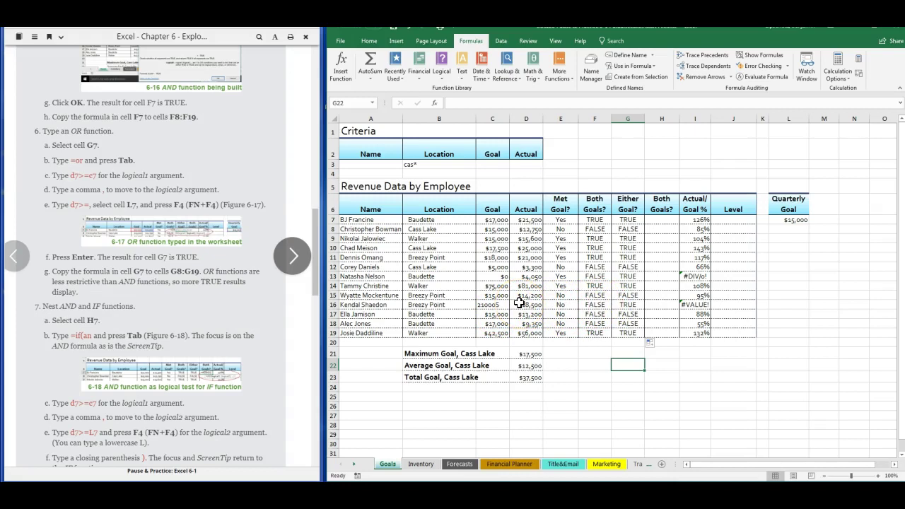
scroll(238, 290, down, 1)
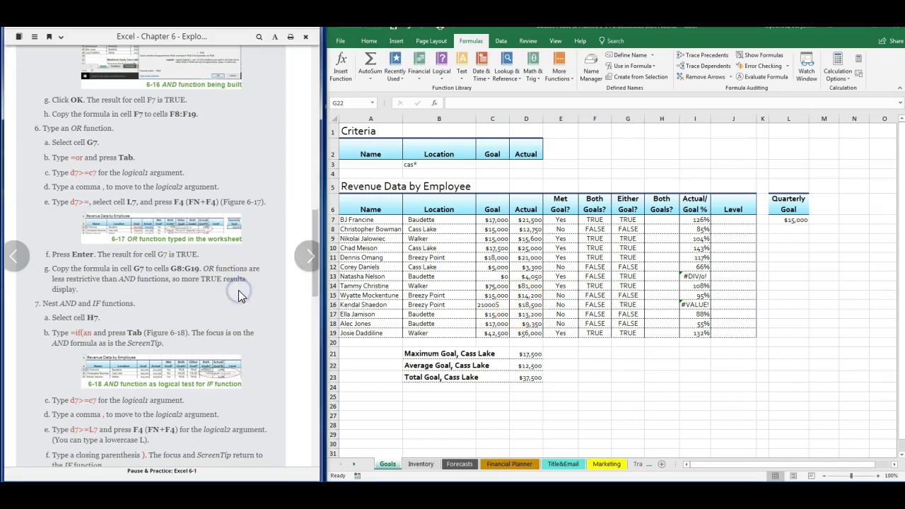
scroll(239, 290, down, 1)
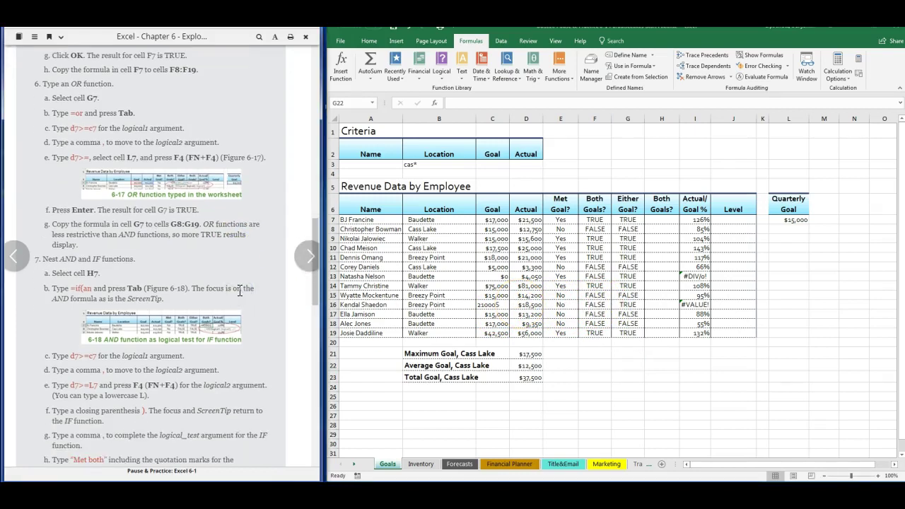
scroll(241, 290, down, 2)
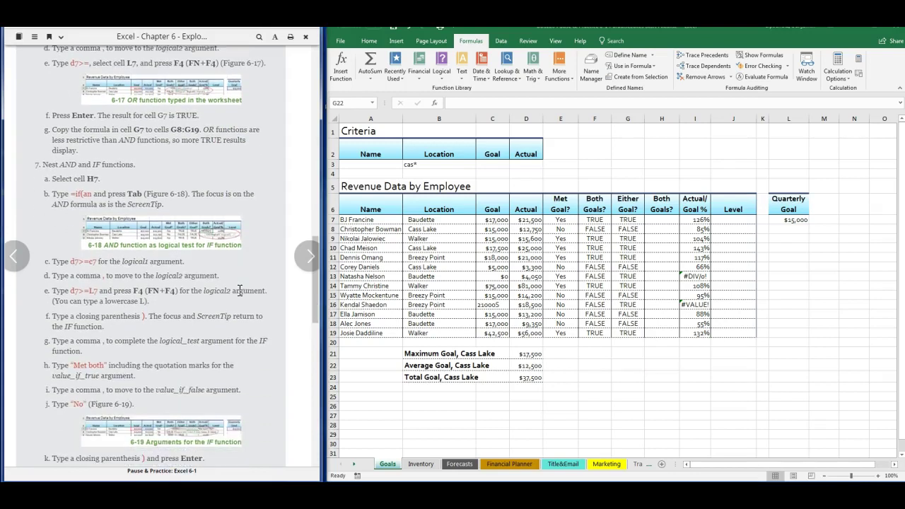
scroll(240, 290, down, 1)
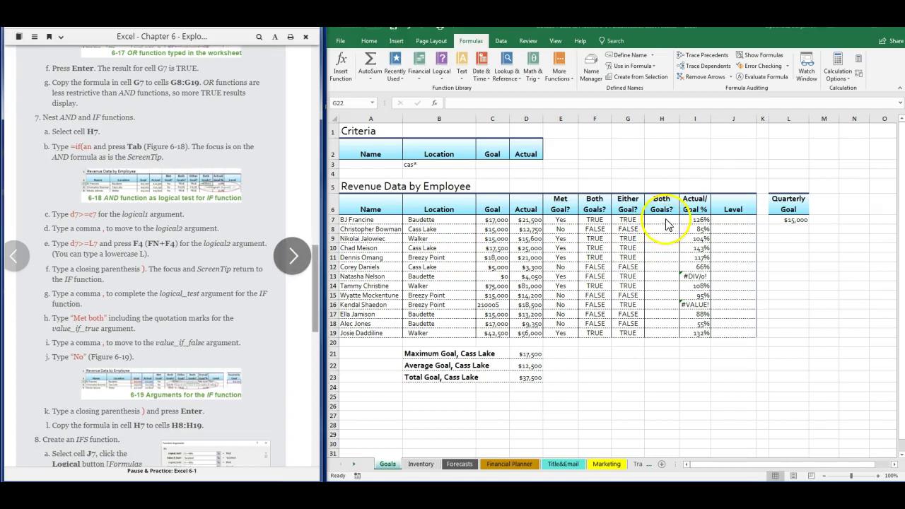
click(665, 220)
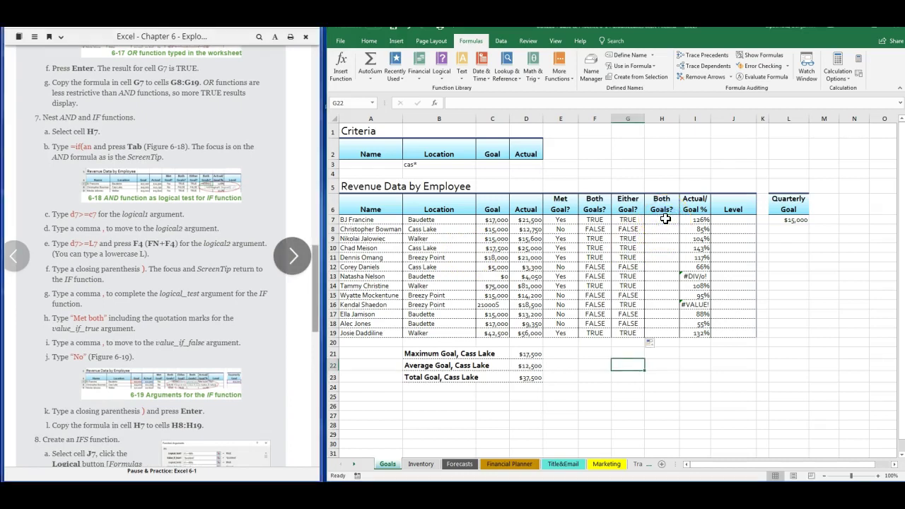
click(665, 220)
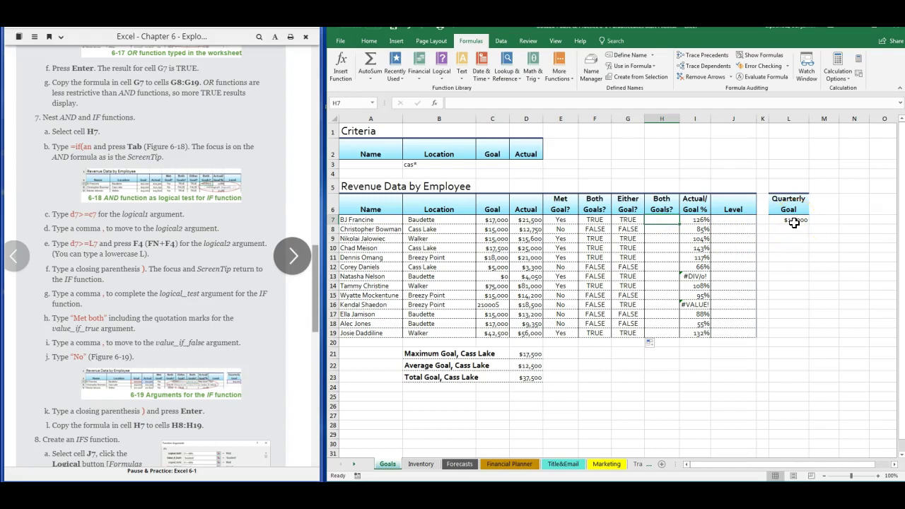
Step: Start an IF in H7 whose test is AND(D7>=C7, D7>=$L$7)
text(=if)
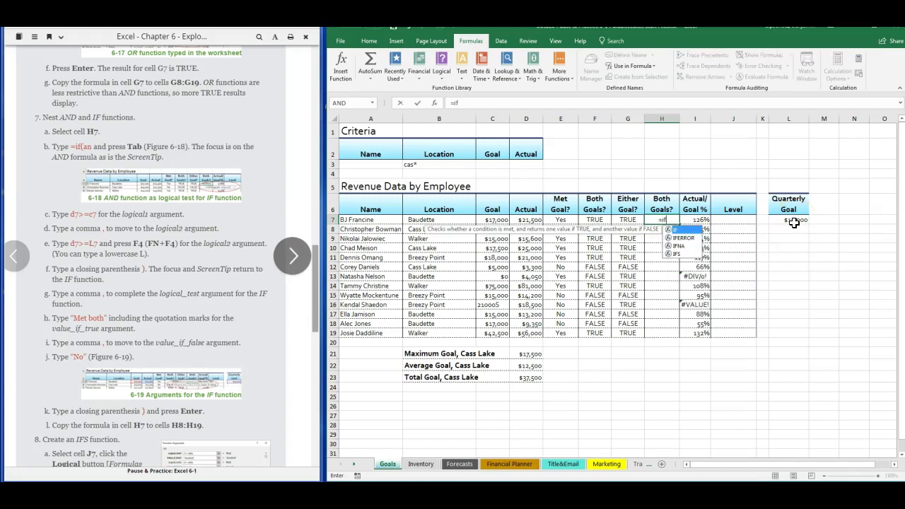
text(()
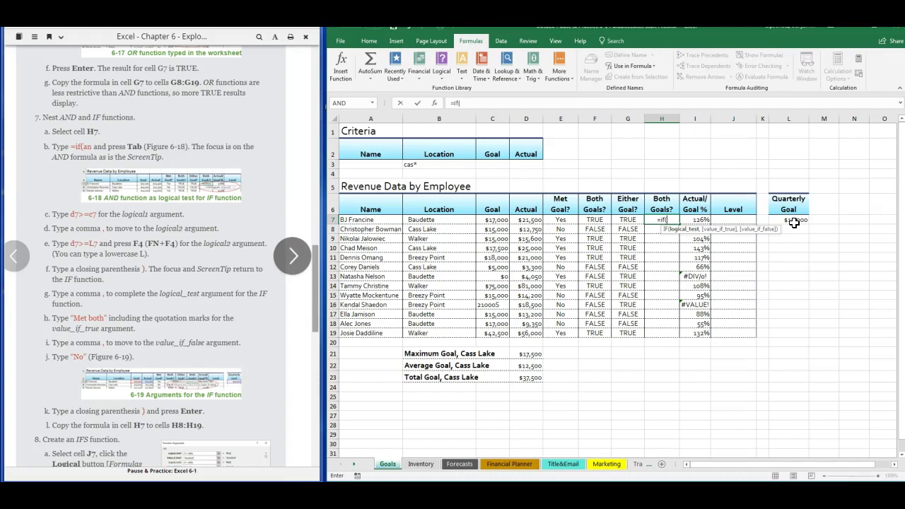
text(an)
key(Tab)
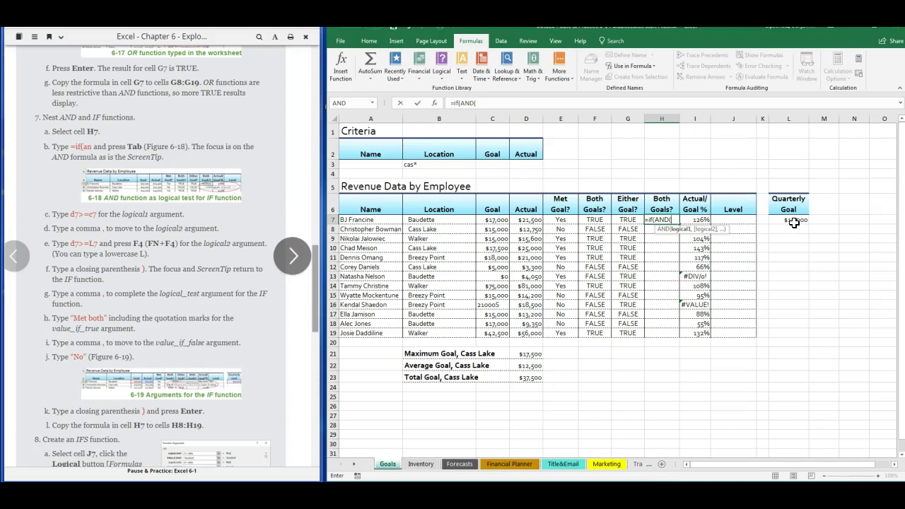
click(529, 221)
text(>=)
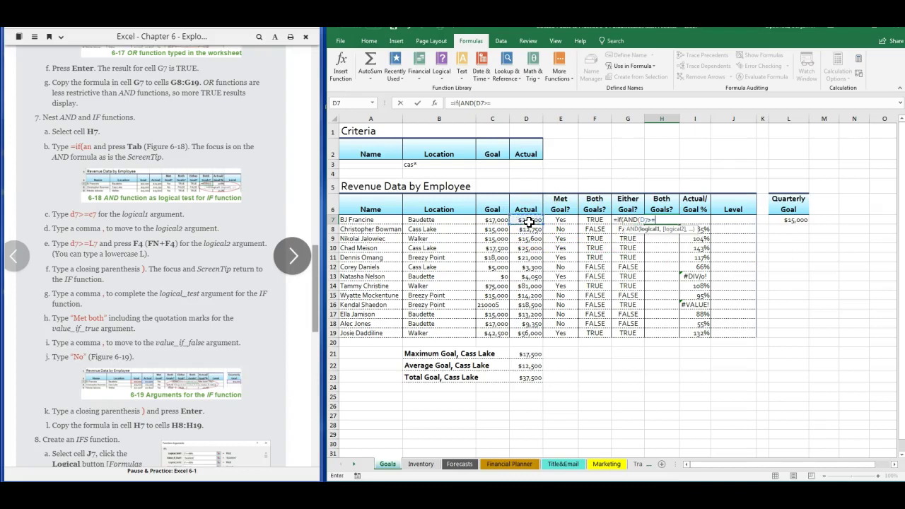
click(489, 221)
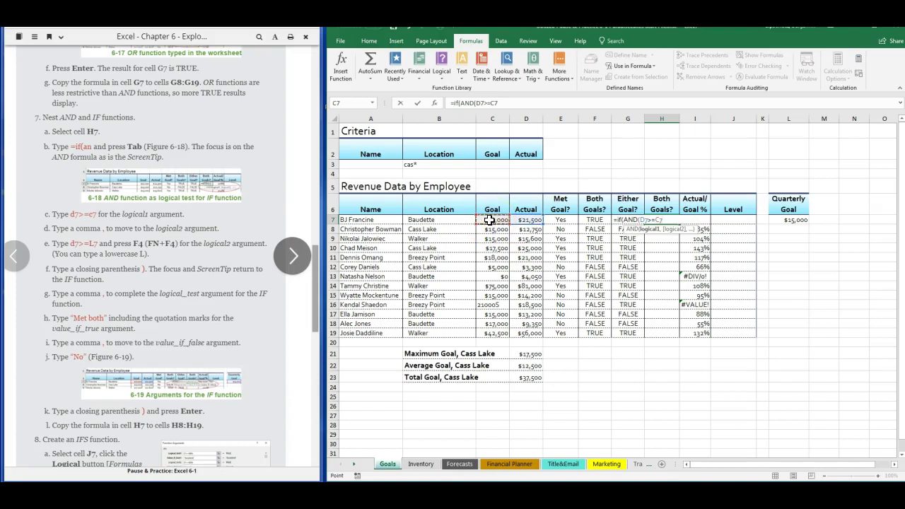
text(,)
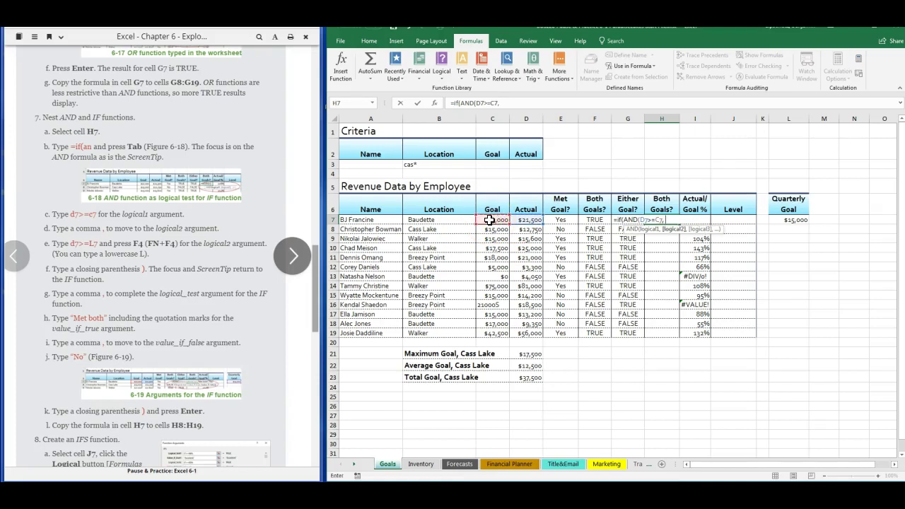
click(535, 220)
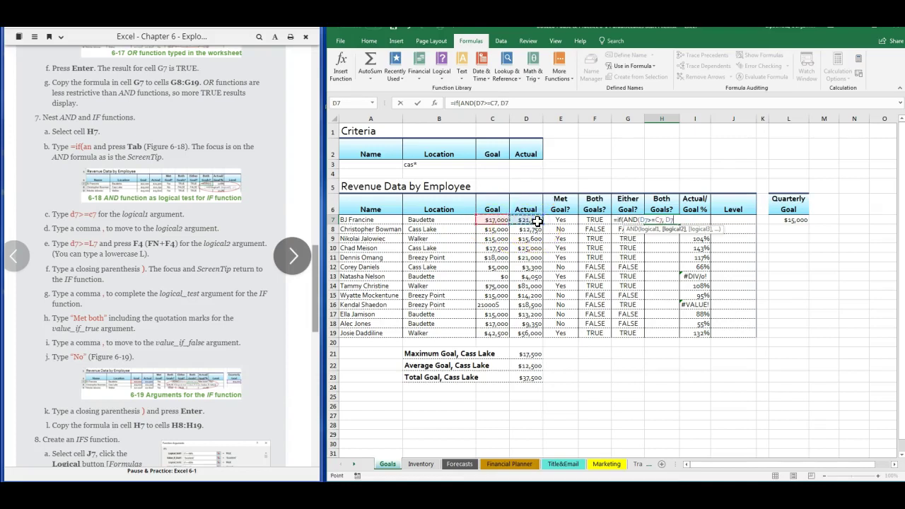
text(>=)
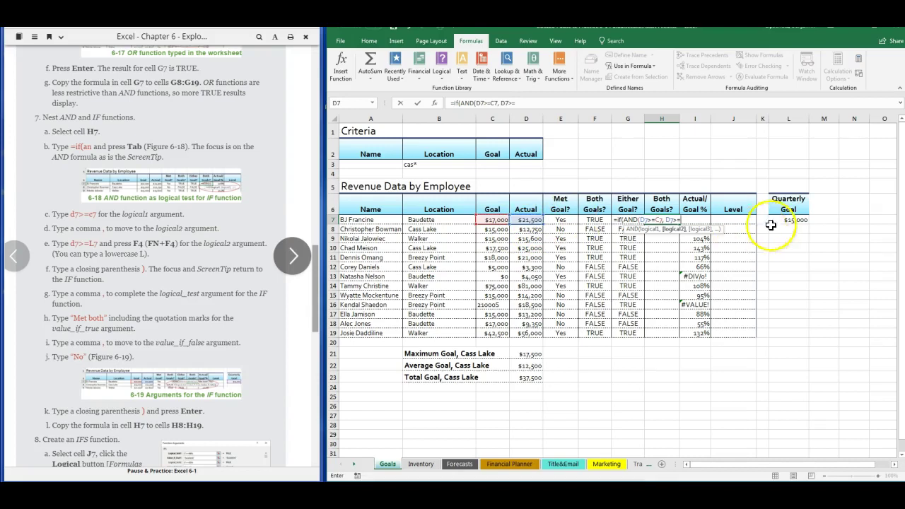
click(790, 219)
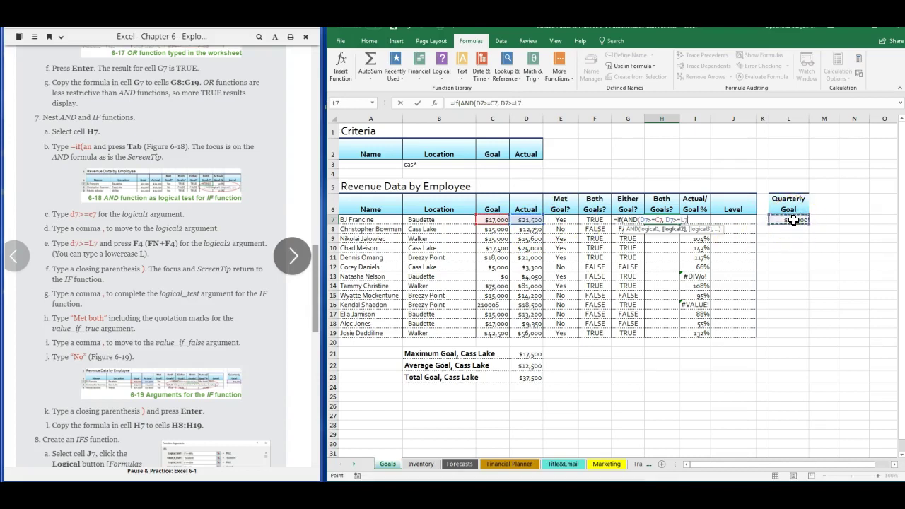
key(F4)
text())
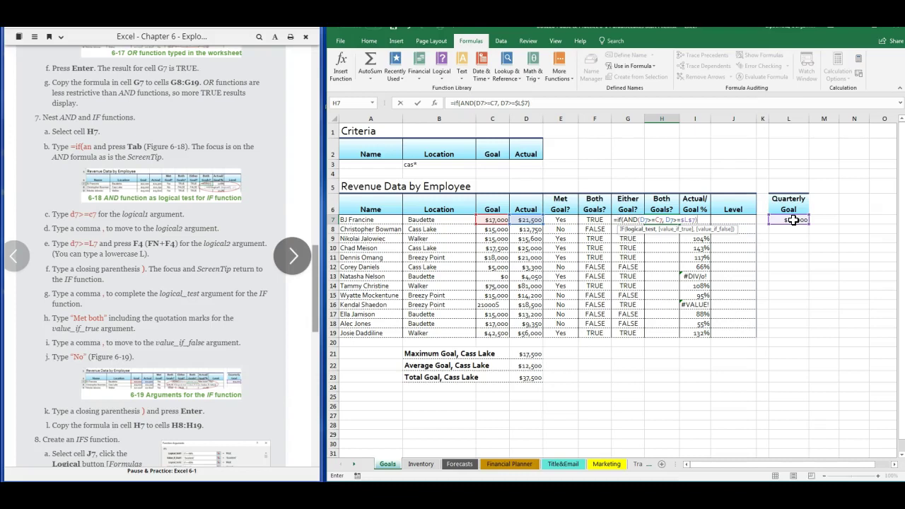
Step: Give the IF the results "Met both" and "No" and commit the formula
text(,)
text("M)
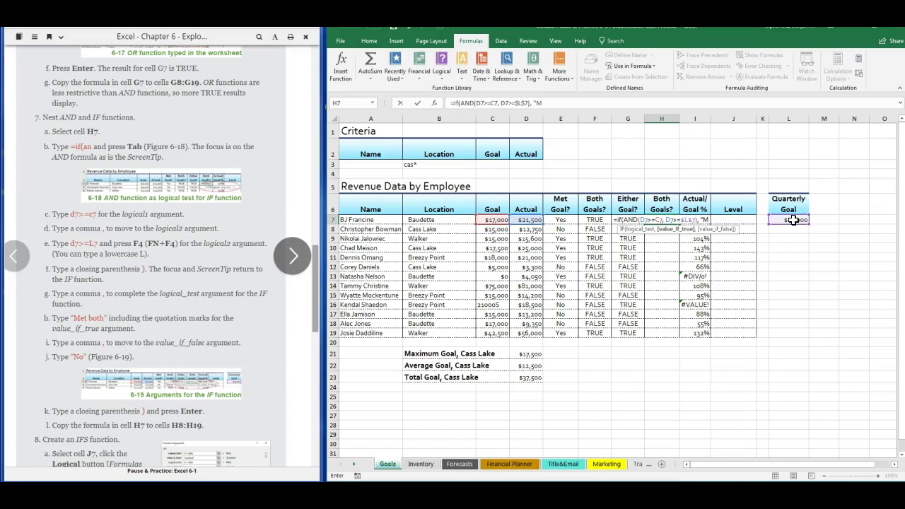
text(et Bo)
key(BackSpace)
key(BackSpace)
key(BackSpace)
text(both)
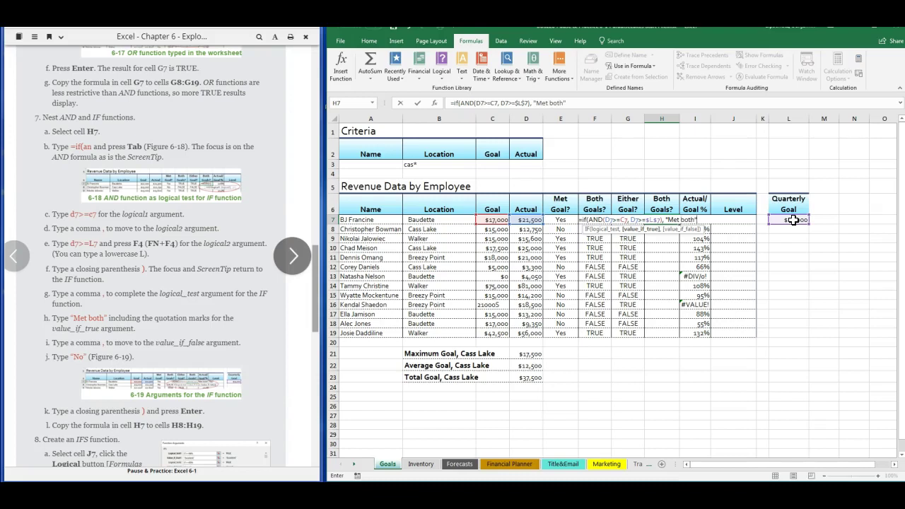
text(", "No")
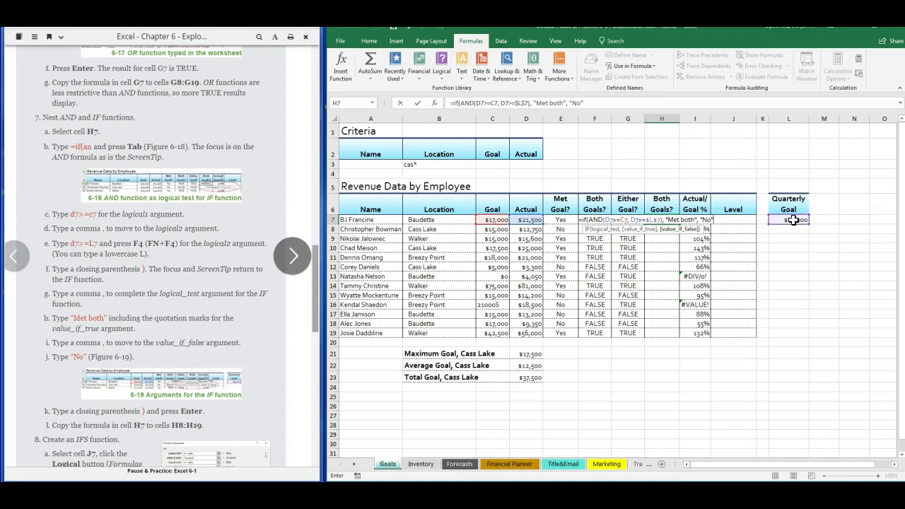
text())
key(Return)
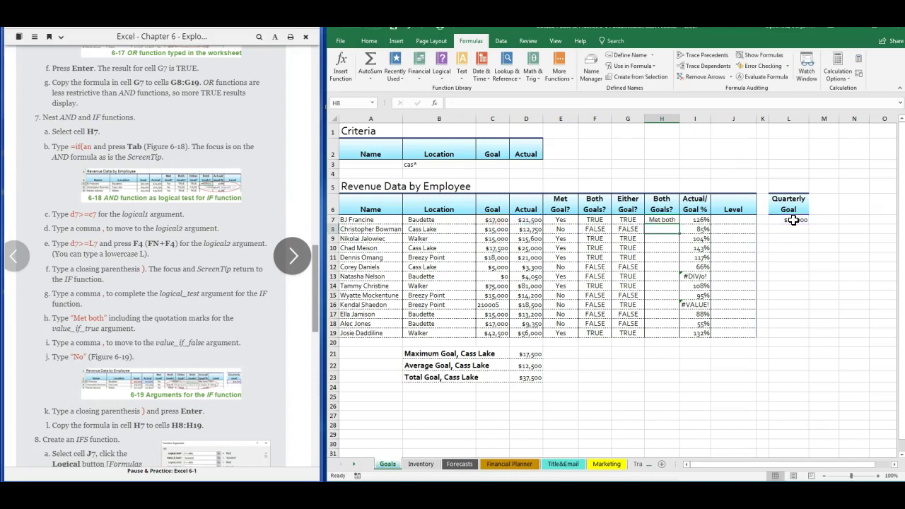
Step: Copy H7's IF(AND) formula down through H19
click(675, 221)
drag(676, 222, 669, 335)
click(663, 385)
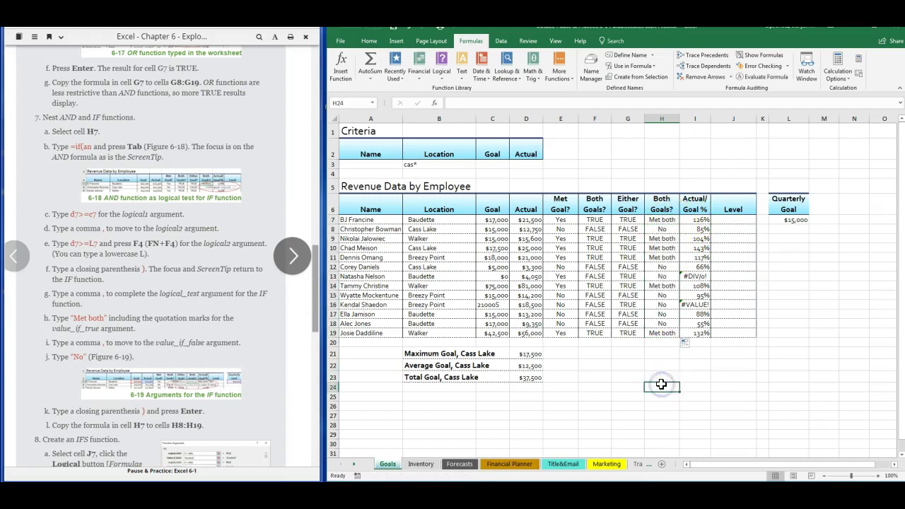
scroll(206, 314, down, 3)
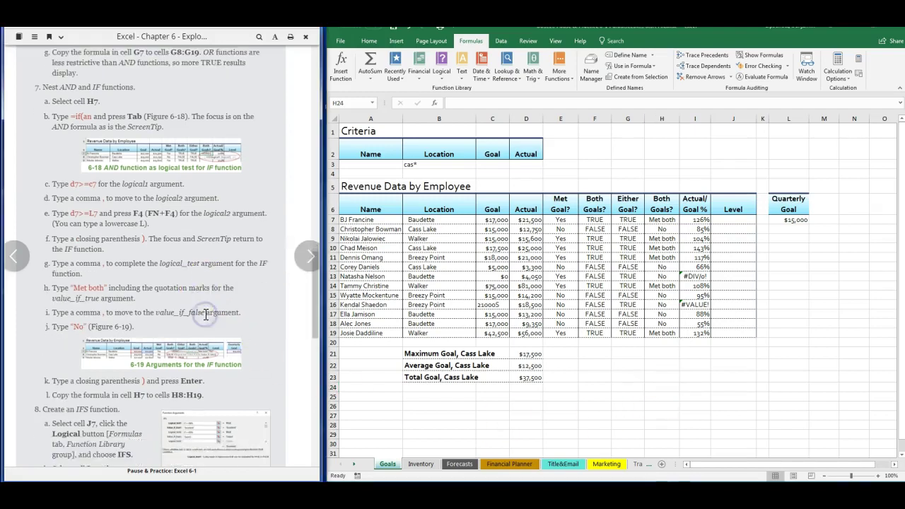
scroll(206, 315, down, 1)
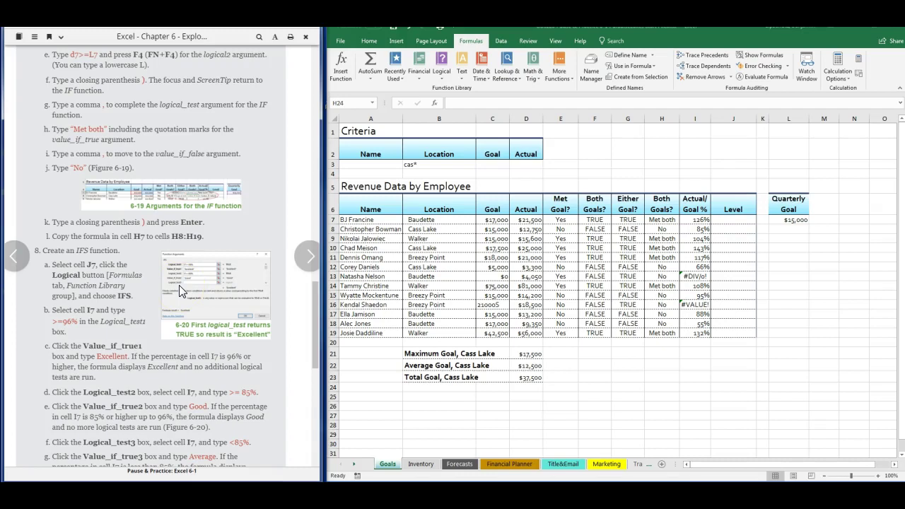
Step: Insert IFS in J7 with first test I7>=96% returning Excellent
scroll(164, 287, down, 3)
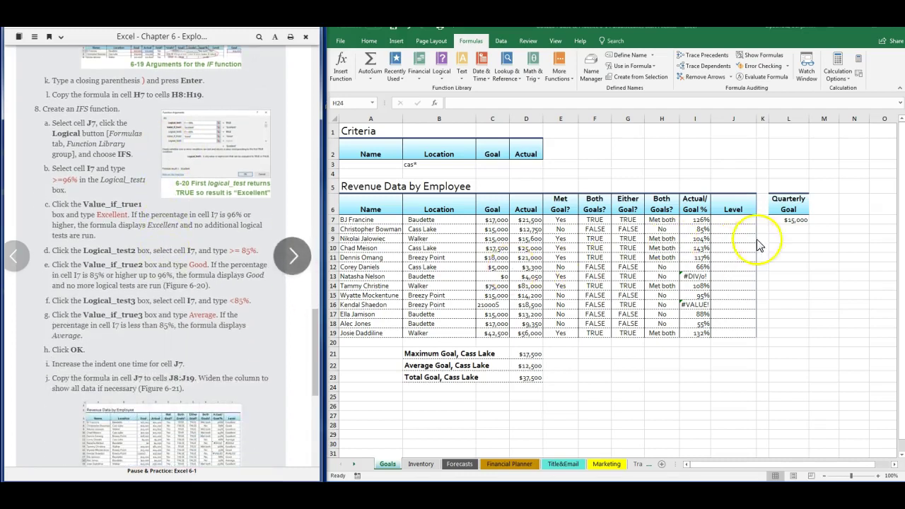
click(740, 220)
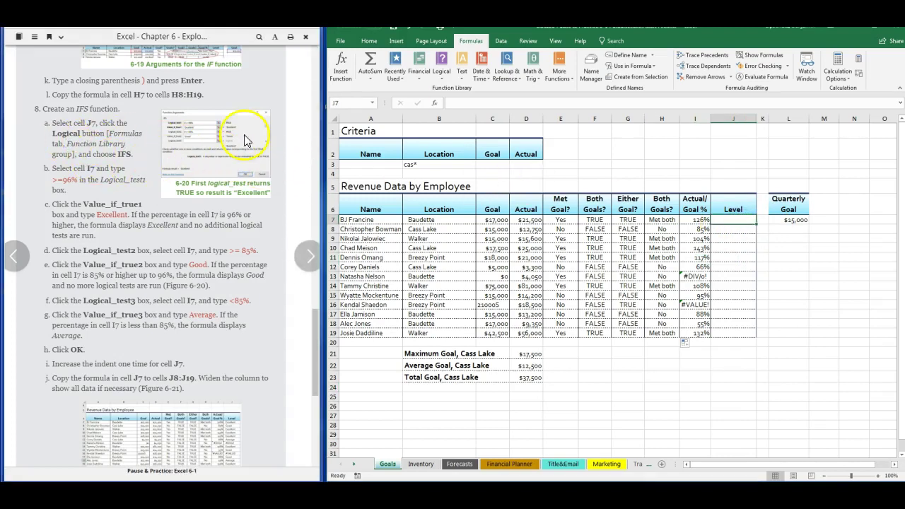
click(443, 78)
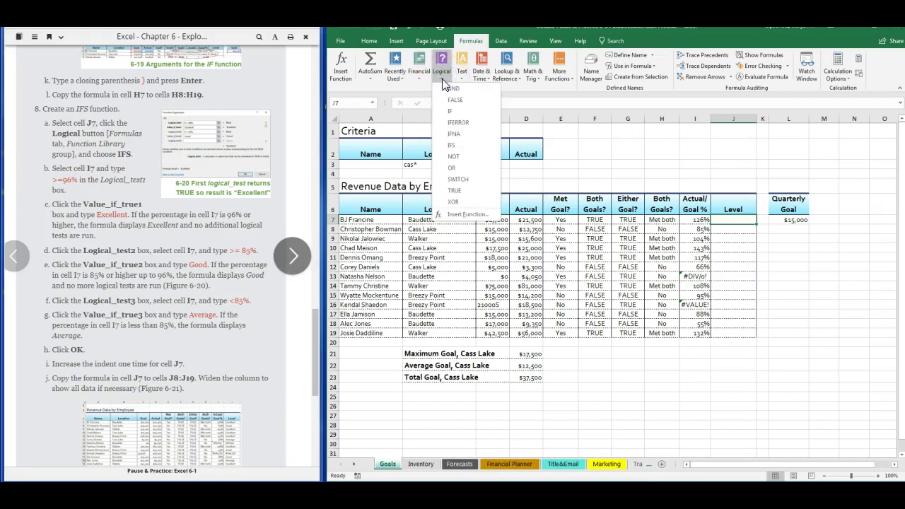
click(452, 146)
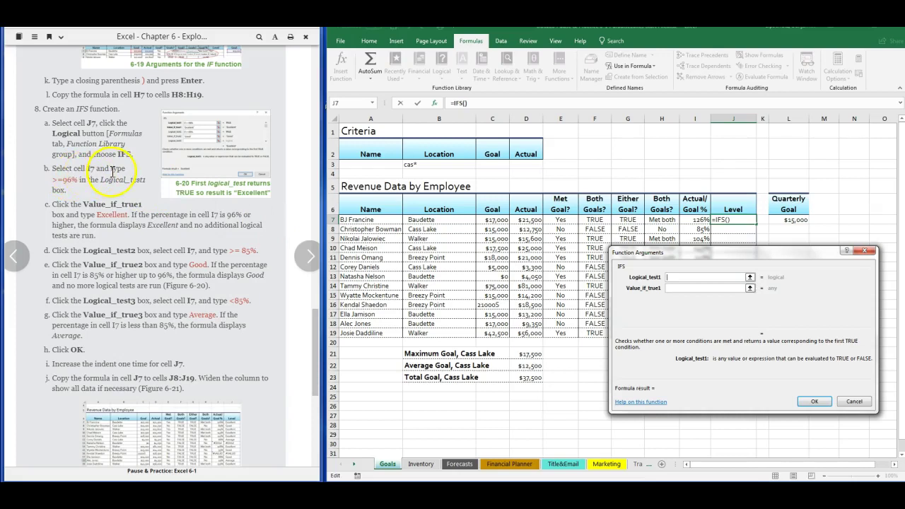
click(696, 221)
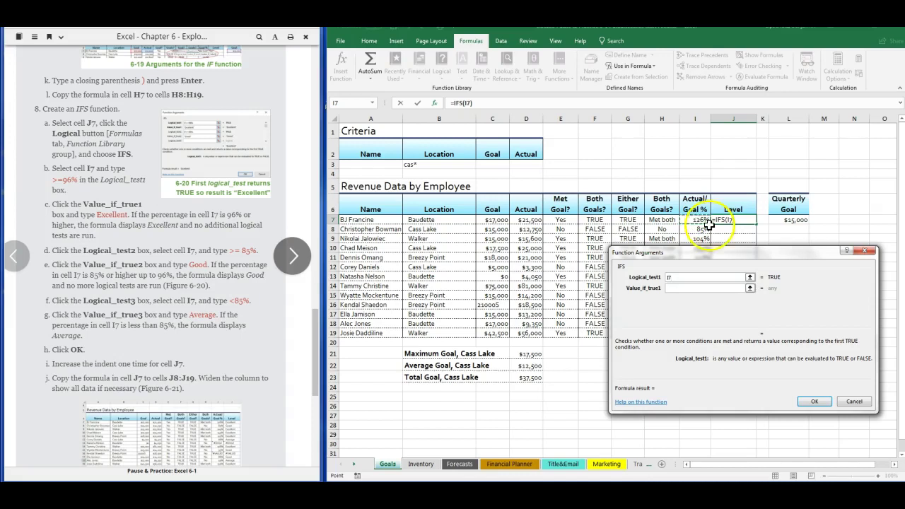
text(>)
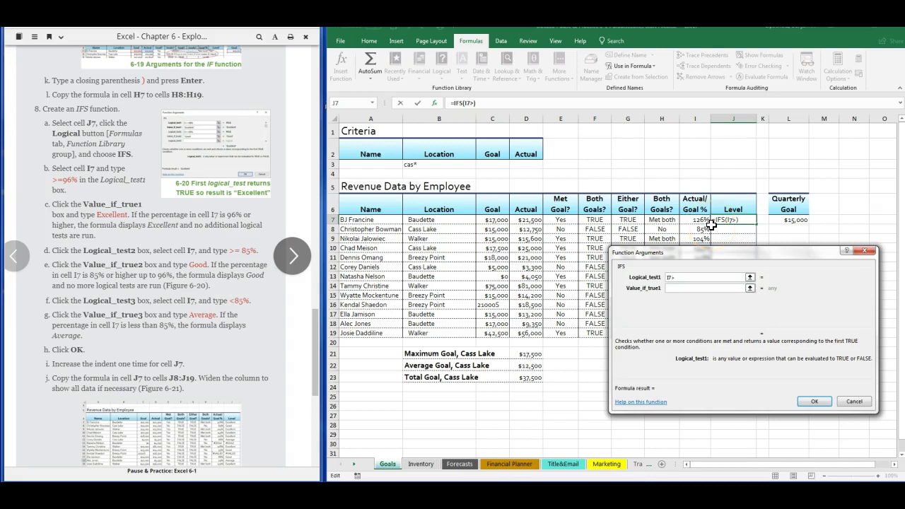
text(=96%)
click(698, 287)
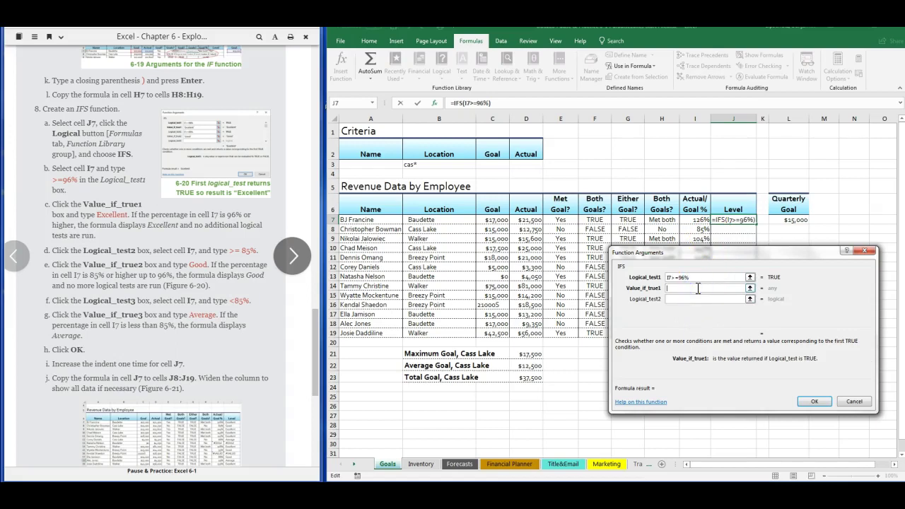
text(Excellent)
Step: Add the second IFS test I7>=85% returning Good
click(696, 299)
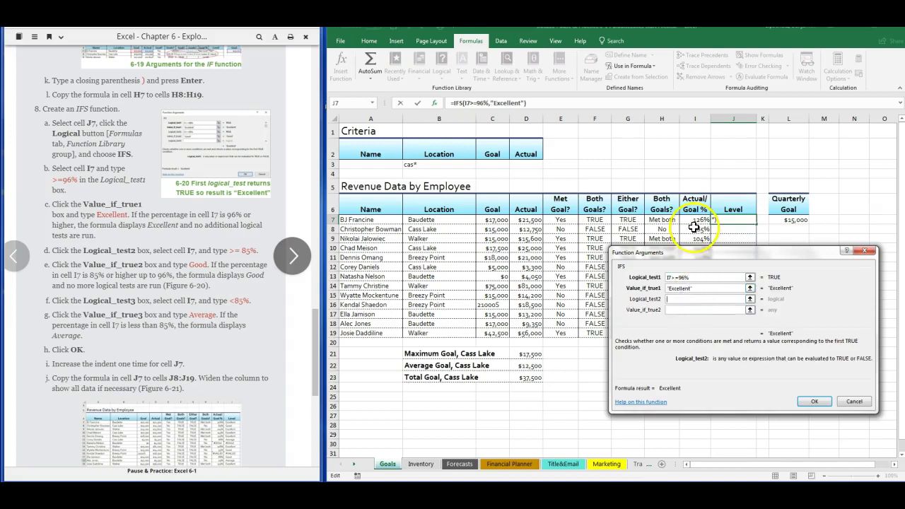
click(694, 224)
text(>=)
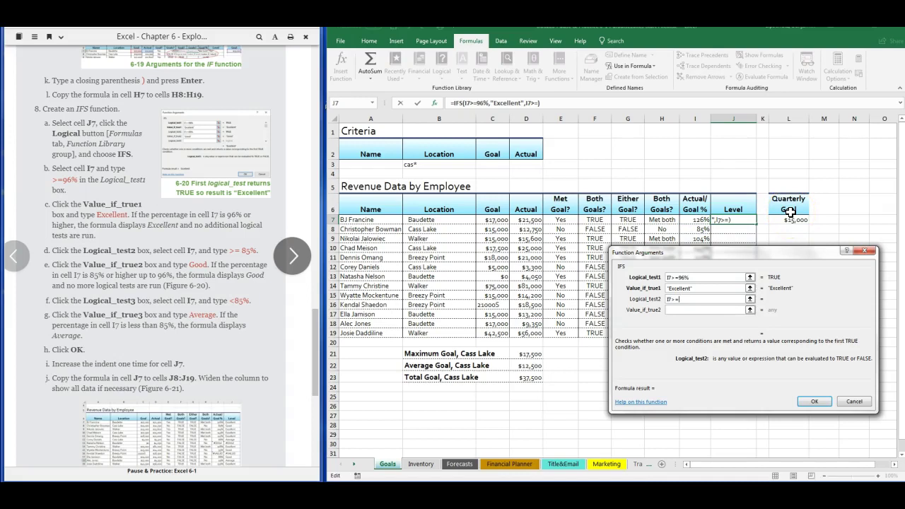
text(85%)
click(689, 310)
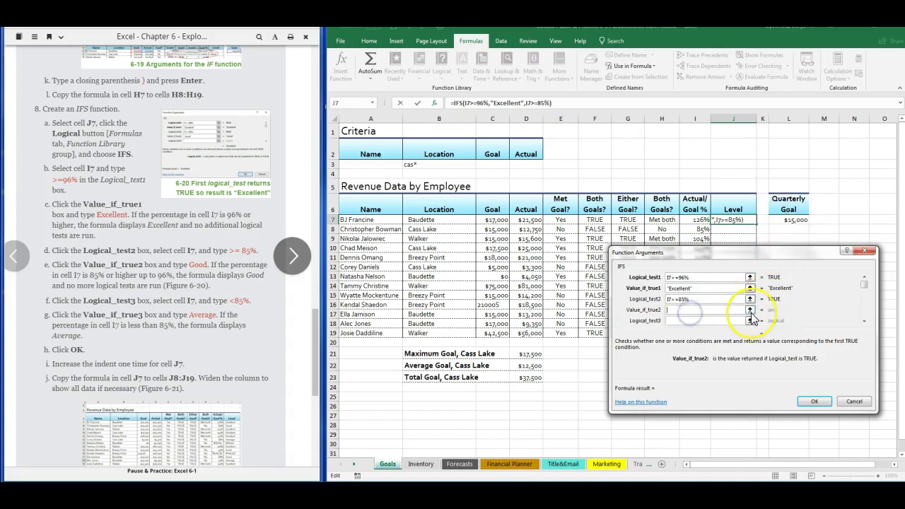
text(Good)
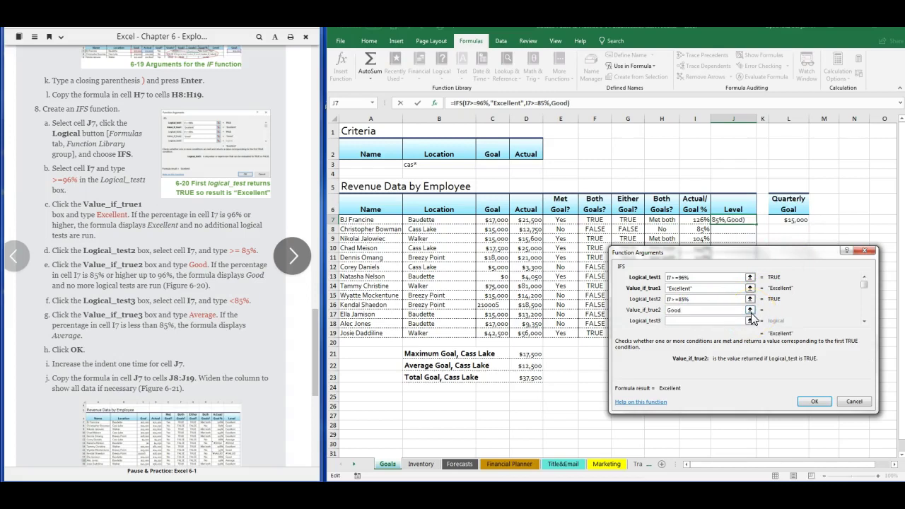
Step: Add the third test I7<85% returning Average and confirm the IFS formula
click(719, 320)
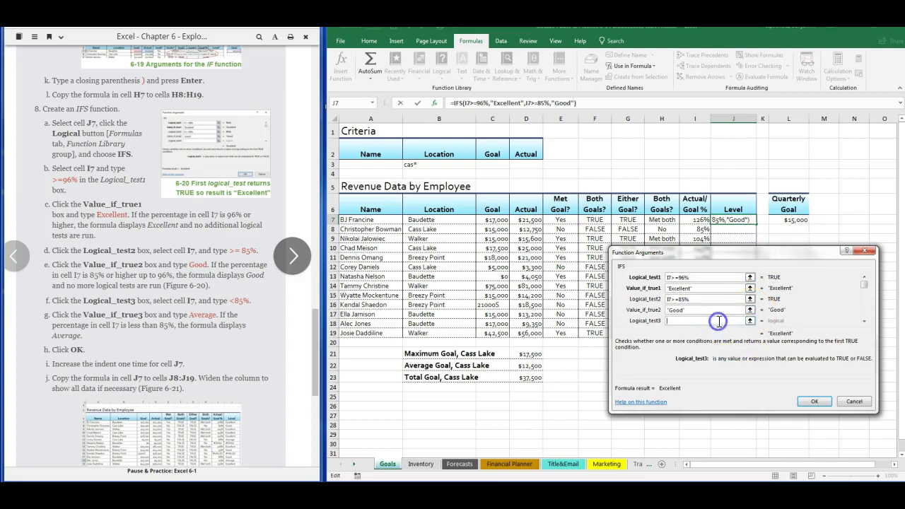
click(697, 220)
text(>=)
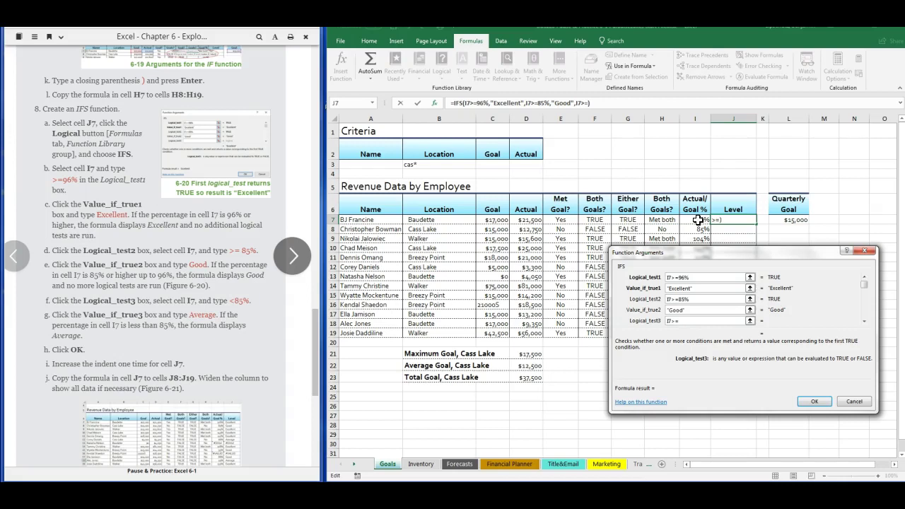
key(BackSpace)
key(BackSpace)
key(BackSpace)
key(BackSpace)
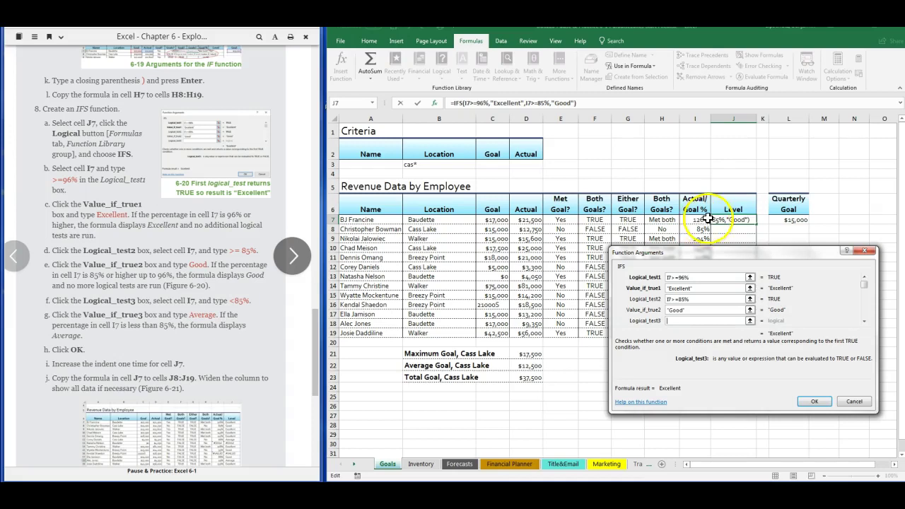
click(698, 220)
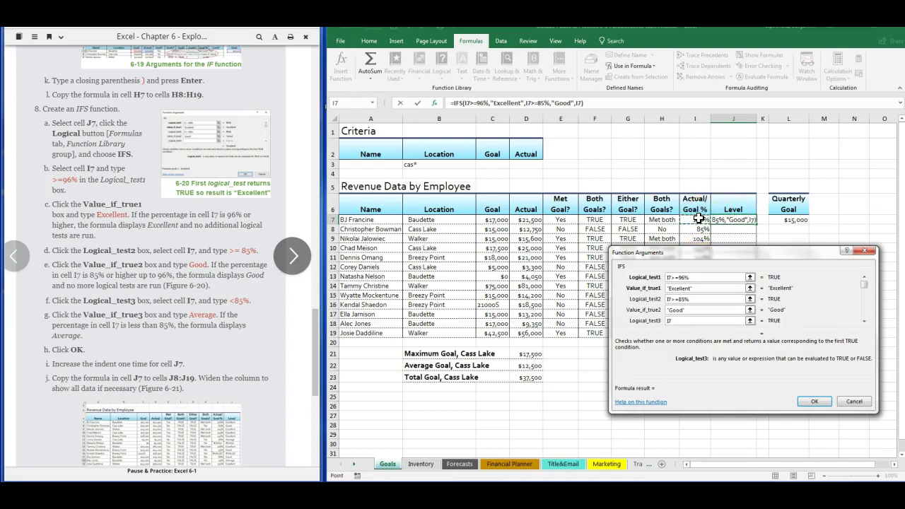
text(<85%)
key(Tab)
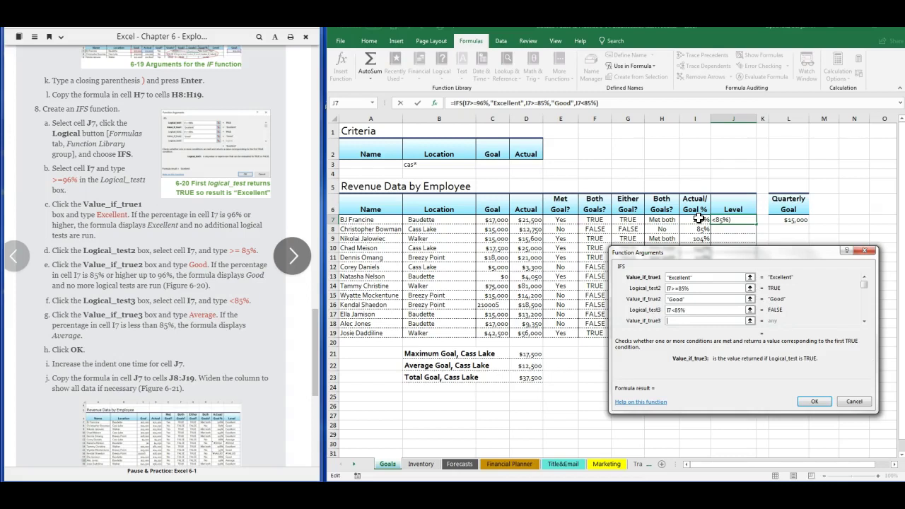
text(Average)
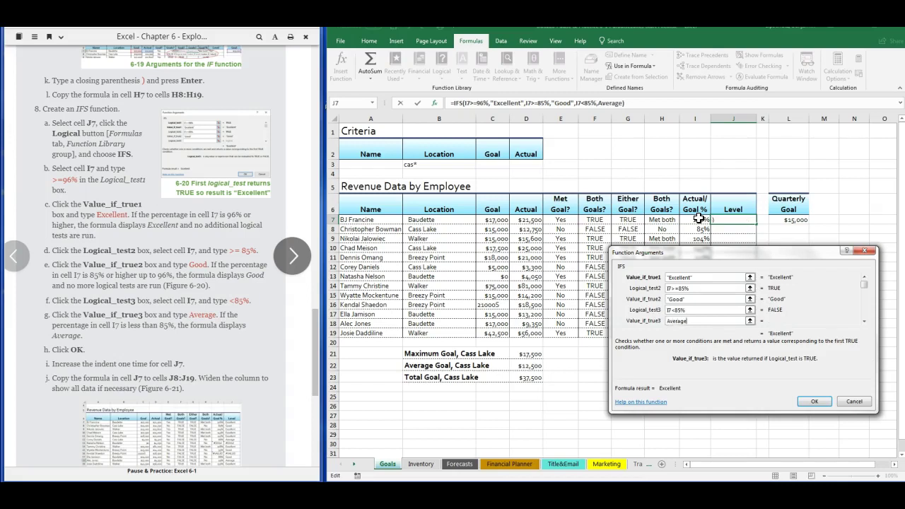
click(809, 401)
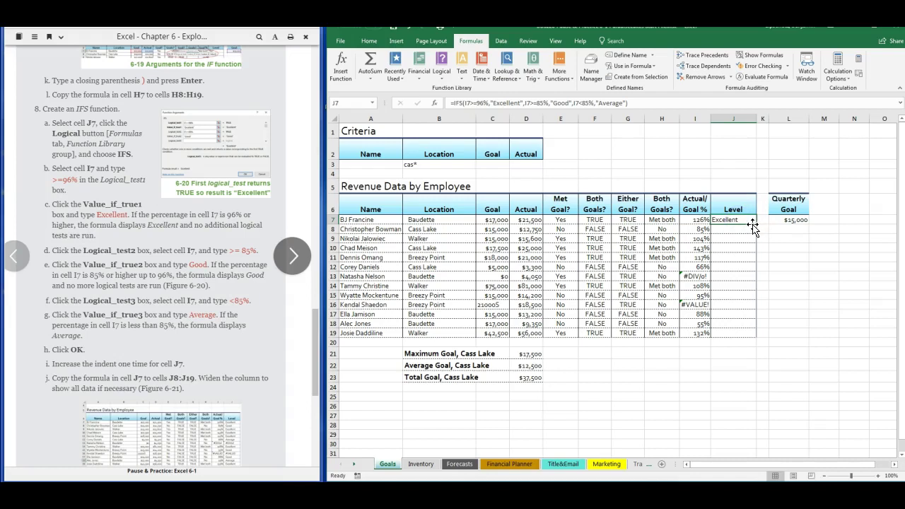
Step: Copy J7's IFS Level formula down to J19
drag(755, 225, 752, 337)
click(709, 367)
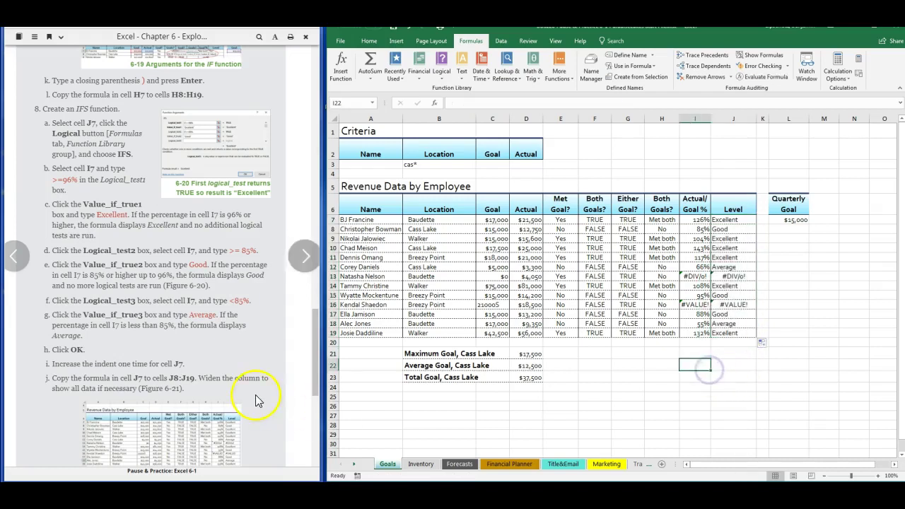
click(246, 331)
scroll(247, 331, down, 5)
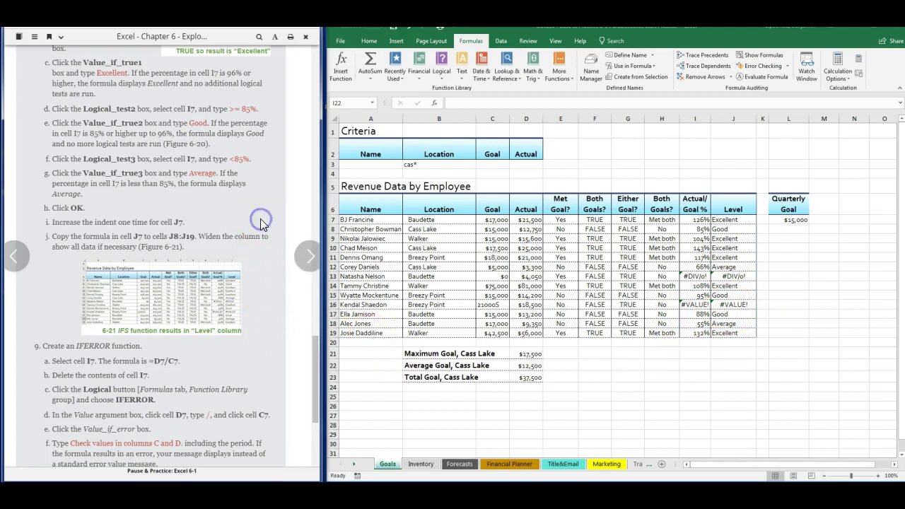
scroll(261, 221, down, 6)
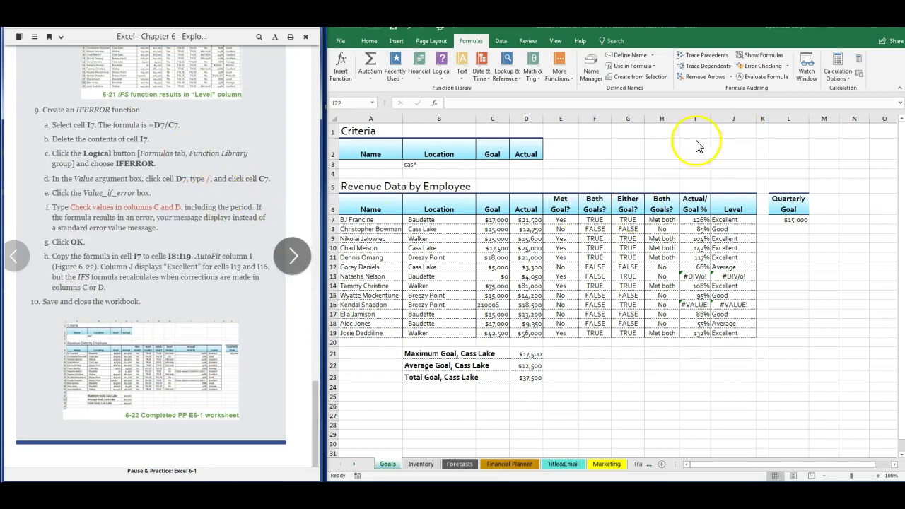
Step: Delete I7's =D7/C7 formula and insert the IFERROR function in its place
click(702, 221)
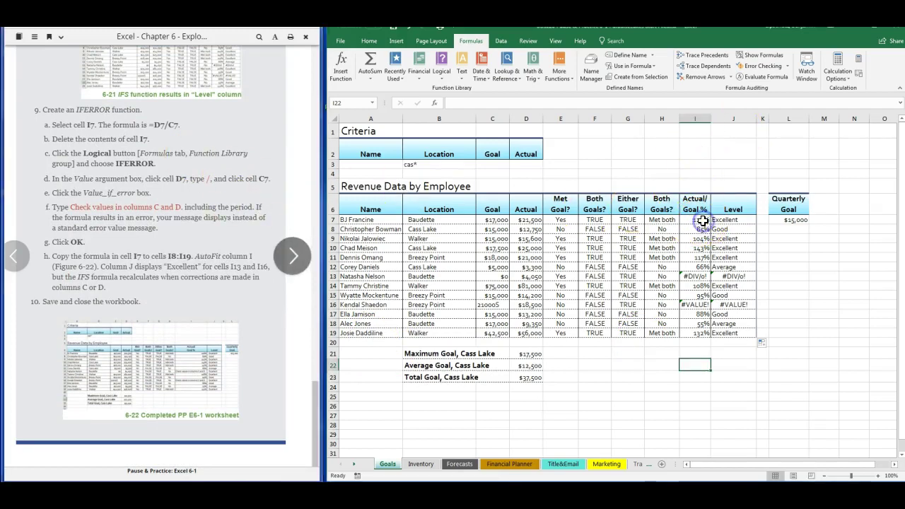
click(702, 221)
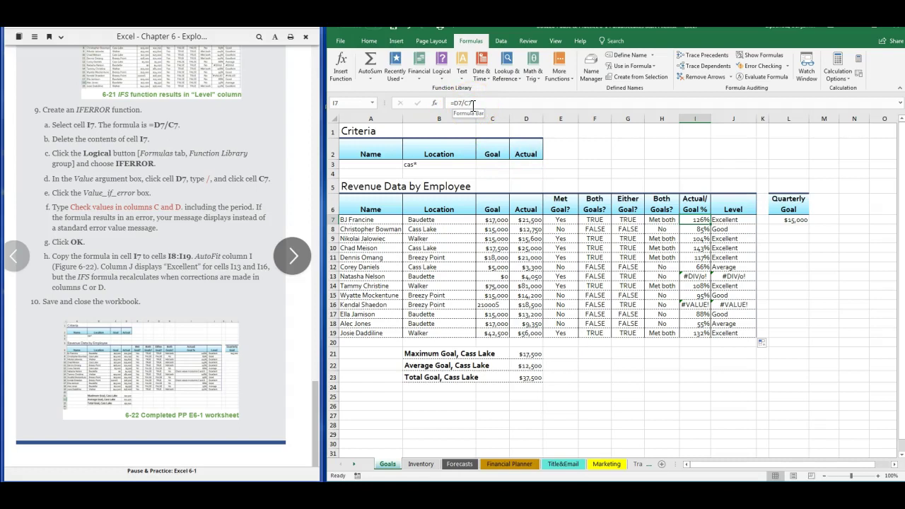
drag(473, 104, 428, 106)
key(Delete)
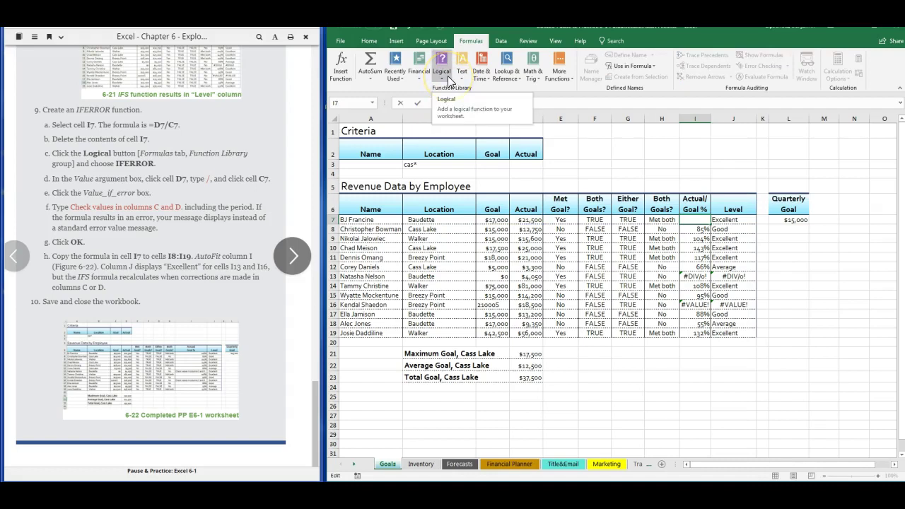
click(448, 78)
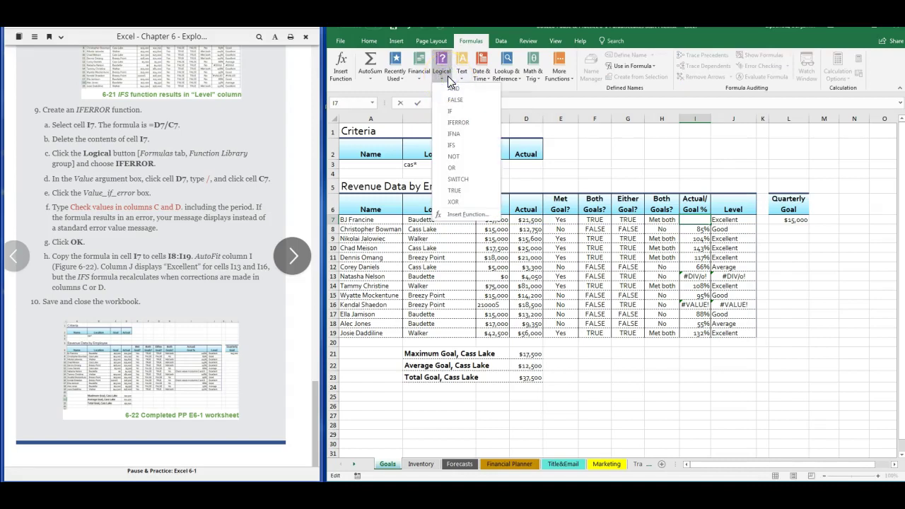
click(459, 123)
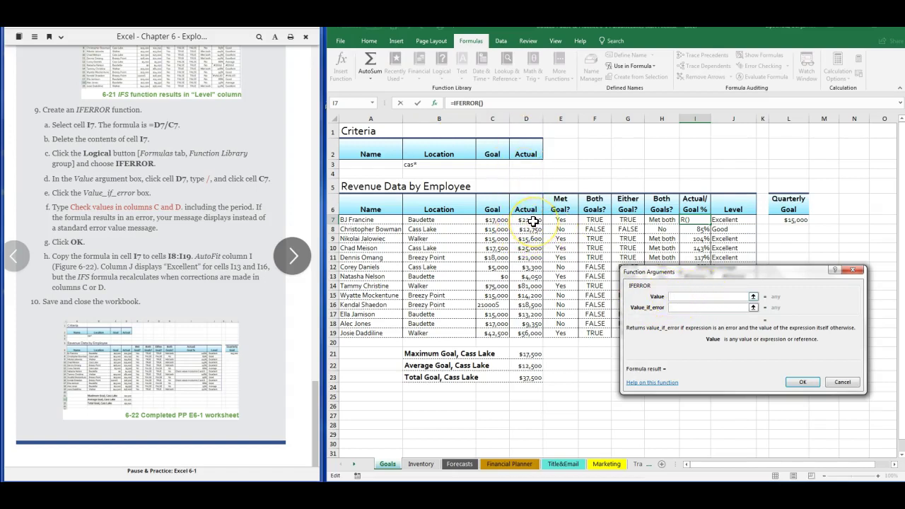
Step: Set IFERROR's value to D7/C7 and its error text to 'Check values in columns C and D.'
click(533, 222)
text(/)
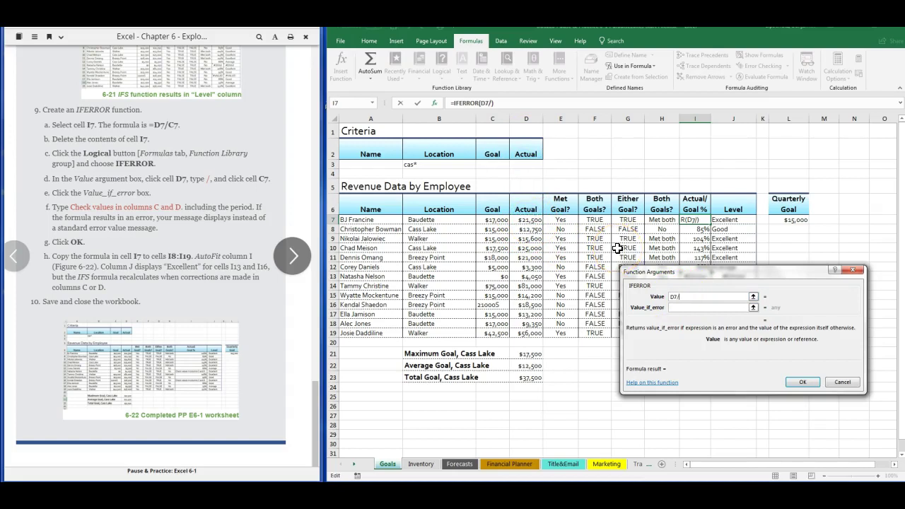
click(499, 221)
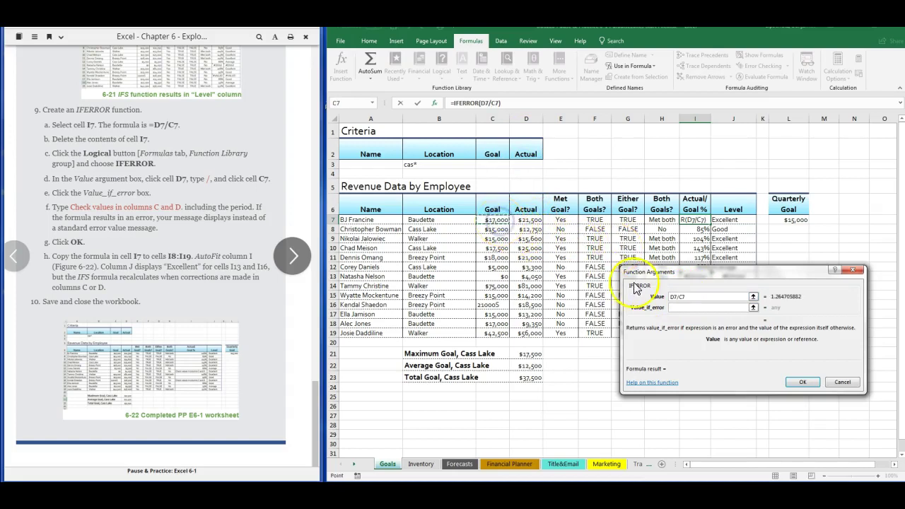
click(685, 308)
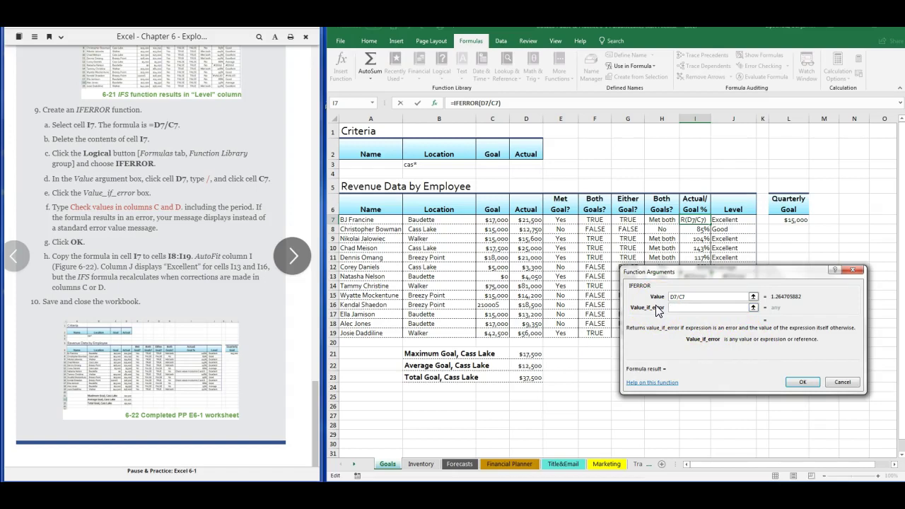
text(Check Values)
key(BackSpace)
key(BackSpace)
key(BackSpace)
key(BackSpace)
key(BackSpace)
key(BackSpace)
text(values in columns C and D)
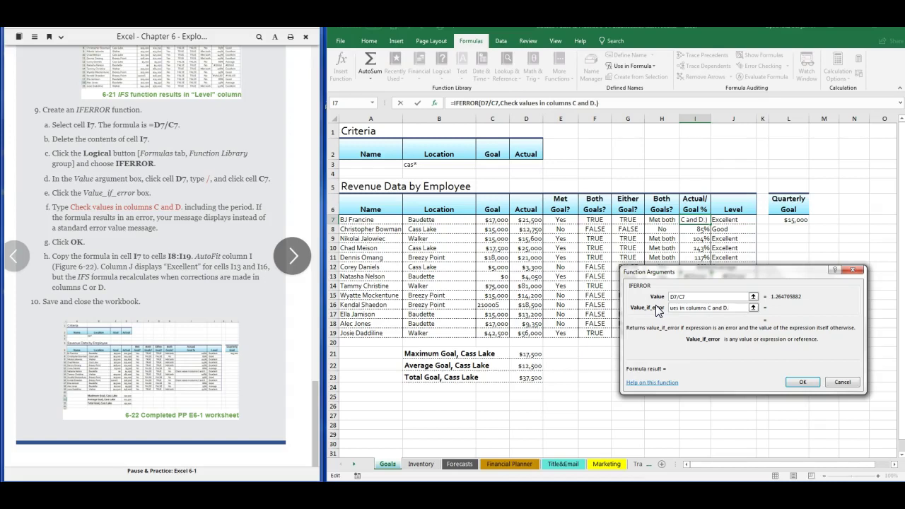
text(.)
click(804, 383)
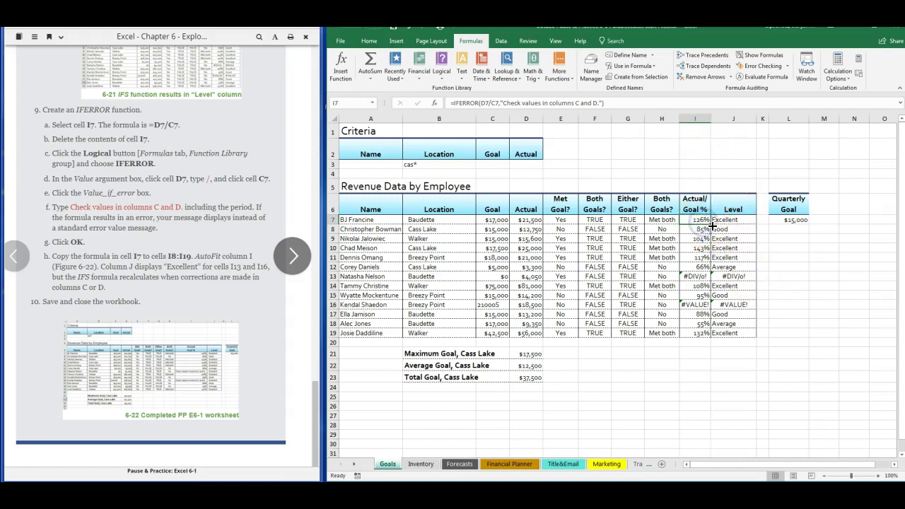
Step: Fill I7's IFERROR formula down to I19 and AutoFit column I to fit the messages
drag(711, 224, 709, 334)
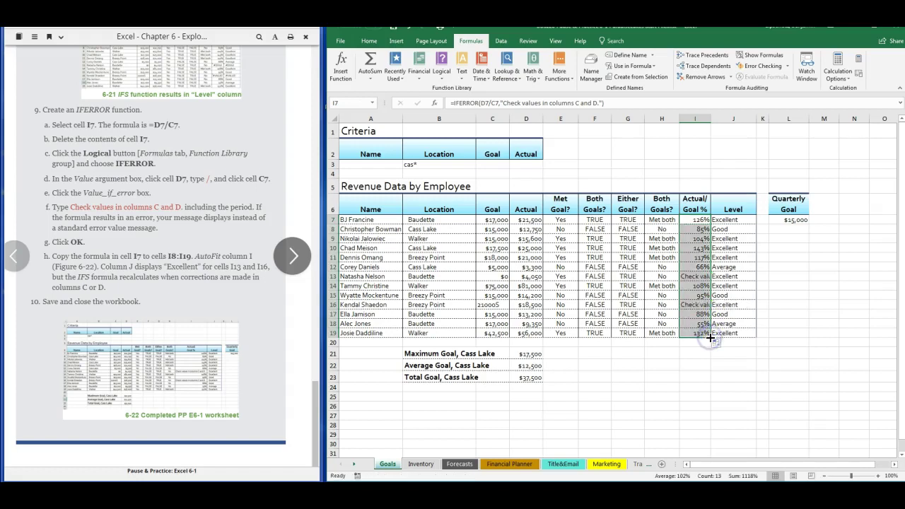
click(700, 276)
click(699, 305)
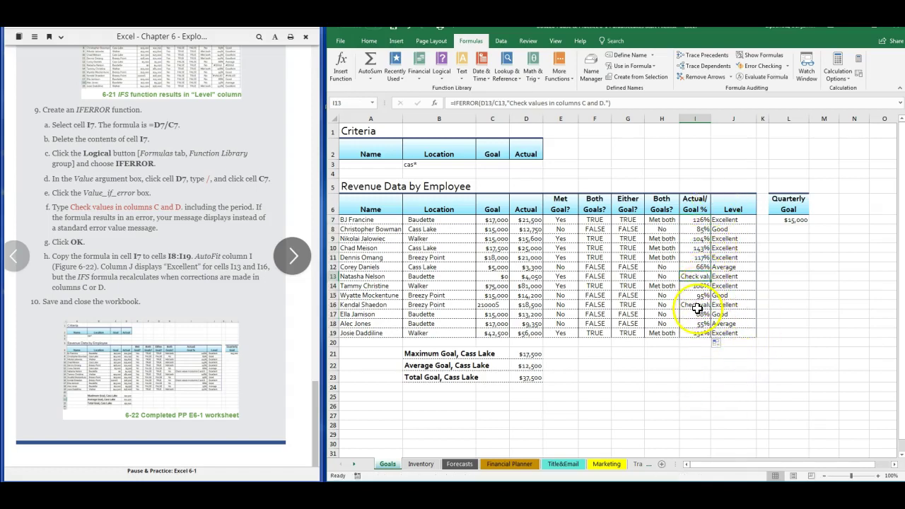
double_click(711, 118)
click(752, 333)
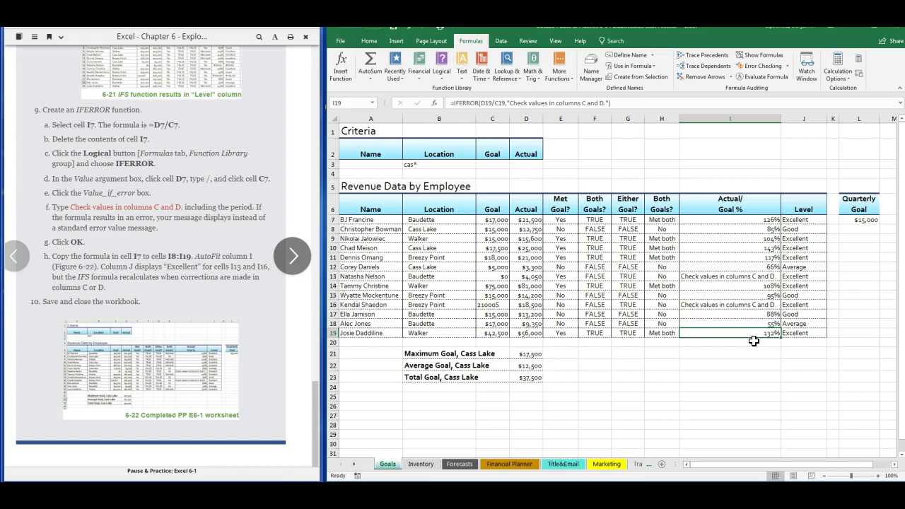
click(200, 296)
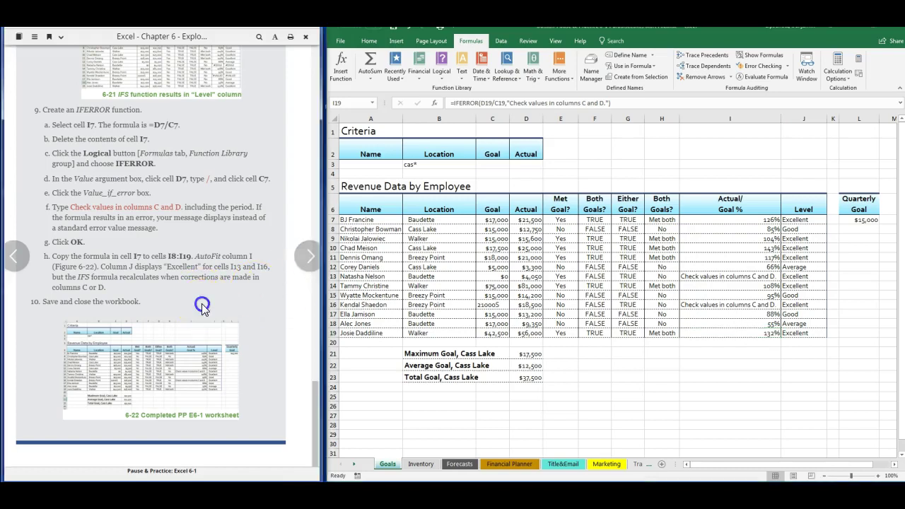